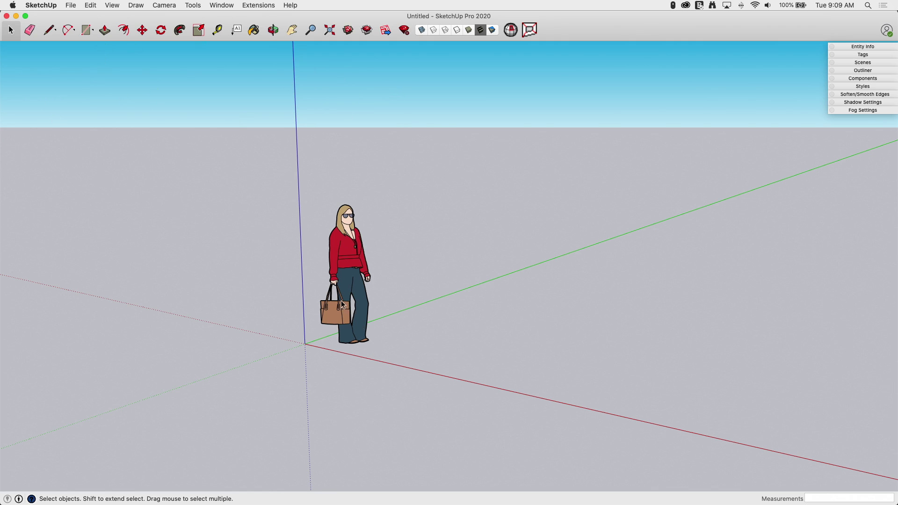
# Step: Draw a rectangle on the ground beside the scale figure and push/pull it up into a box
pyautogui.moveTo(386, 218); pyautogui.dragTo(380, 326, button='middle')
pyautogui.press('r')
pyautogui.click(383, 336)
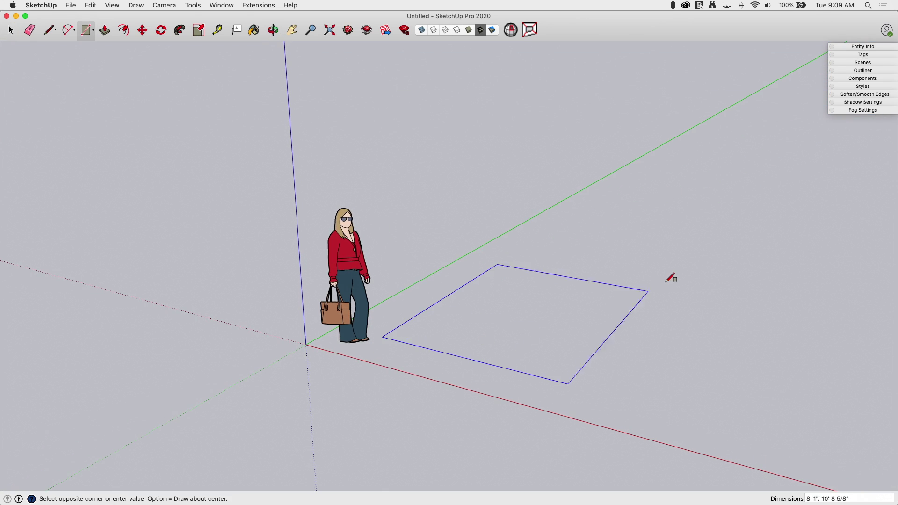
pyautogui.click(597, 298)
pyautogui.press('p')
pyautogui.moveTo(476, 304); pyautogui.dragTo(469, 201)
# Step: Draw a line across the box's top face from front to back and move it up to form a gable roof
pyautogui.press('l')
pyautogui.click(441, 222)
pyautogui.click(529, 181)
pyautogui.press('m')
pyautogui.click(498, 194)
pyautogui.click(492, 152)
# Step: Draw a door rectangle down to the base of the front gable wall and recess it slightly with Push/Pull
pyautogui.press('r')
pyautogui.click(433, 247)
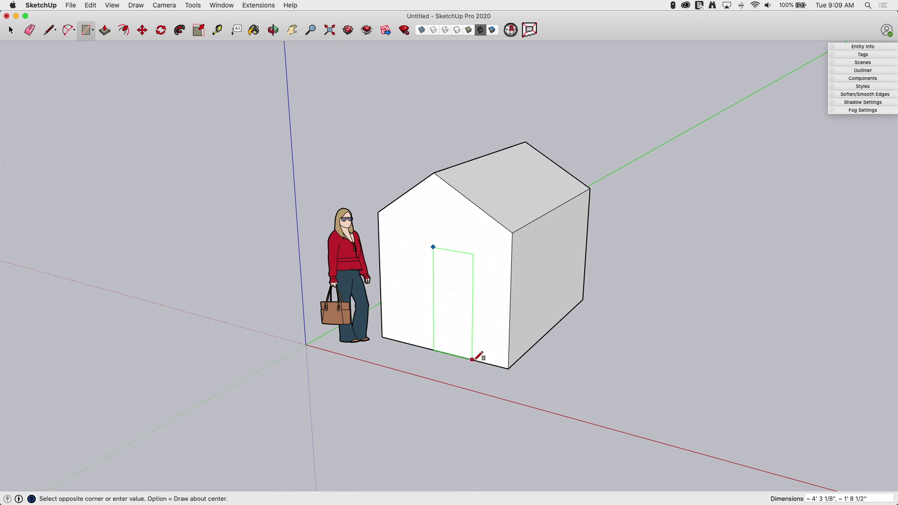
pyautogui.click(482, 358)
pyautogui.press('p')
pyautogui.click(465, 327)
pyautogui.click(468, 327)
# Step: Draw a rectangular window on the house's long side wall and recess it into the wall with Push/Pull
pyautogui.moveTo(545, 305); pyautogui.dragTo(503, 300, button='middle')
pyautogui.press('r')
pyautogui.click(529, 257)
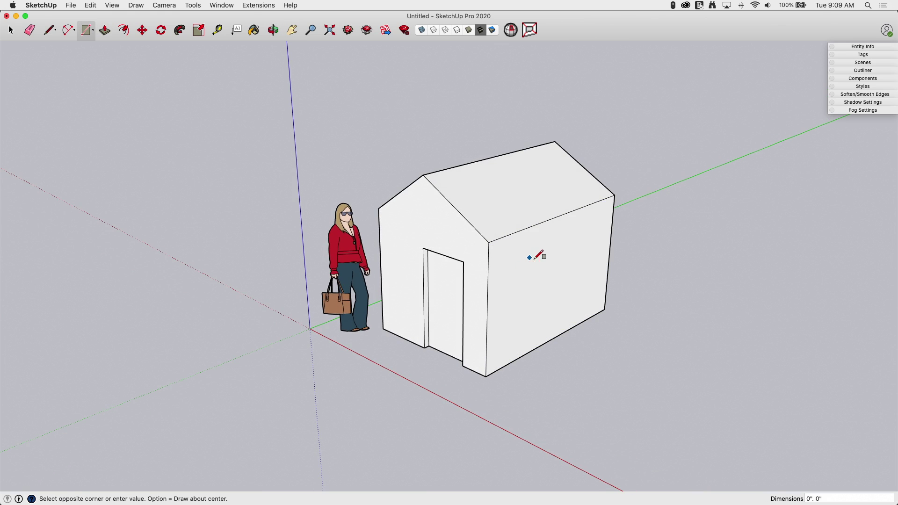
pyautogui.click(573, 288)
pyautogui.press('p')
pyautogui.click(548, 284)
pyautogui.click(551, 281)
# Step: Erase the scale figure standing beside the house
pyautogui.press('e')
pyautogui.click(350, 212)
pyautogui.press('o')
pyautogui.moveTo(189, 227)
pyautogui.mouseDown()
pyautogui.moveTo(237, 287)
pyautogui.moveTo(291, 227)
pyautogui.moveTo(469, 203)
pyautogui.moveTo(416, 171)
pyautogui.moveTo(351, 261)
pyautogui.moveTo(276, 293)
pyautogui.moveTo(296, 254)
pyautogui.moveTo(291, 273)
pyautogui.moveTo(301, 270)
pyautogui.mouseUp()
pyautogui.press('e')
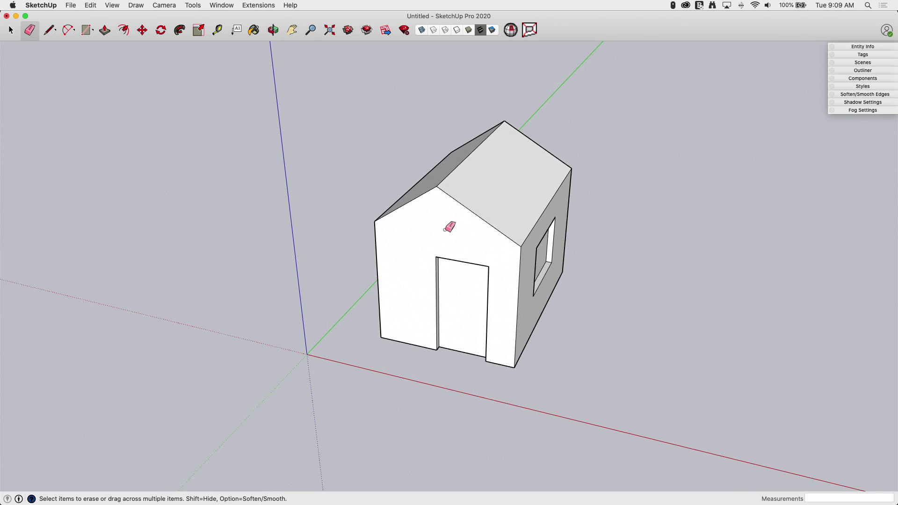
pyautogui.press('o')
pyautogui.moveTo(367, 270)
pyautogui.mouseDown()
pyautogui.moveTo(473, 84)
pyautogui.moveTo(28, 84)
pyautogui.moveTo(56, 147)
pyautogui.moveTo(433, 417)
pyautogui.moveTo(397, 322)
pyautogui.moveTo(335, 247)
pyautogui.moveTo(309, 261)
pyautogui.moveTo(446, 15)
pyautogui.mouseUp()
pyautogui.press('e')
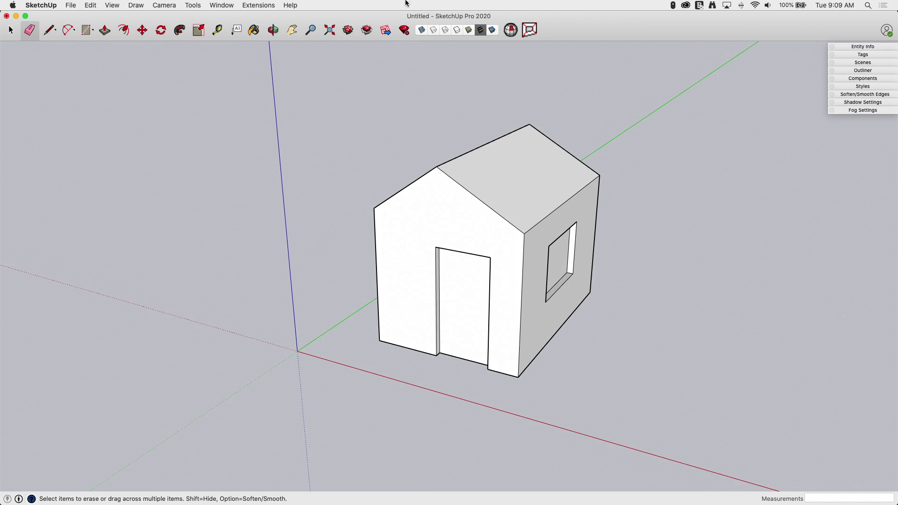
# Step: Set the camera to the standard Iso view and save it as a scene named Iso
pyautogui.click(161, 7)
pyautogui.moveTo(168, 34)
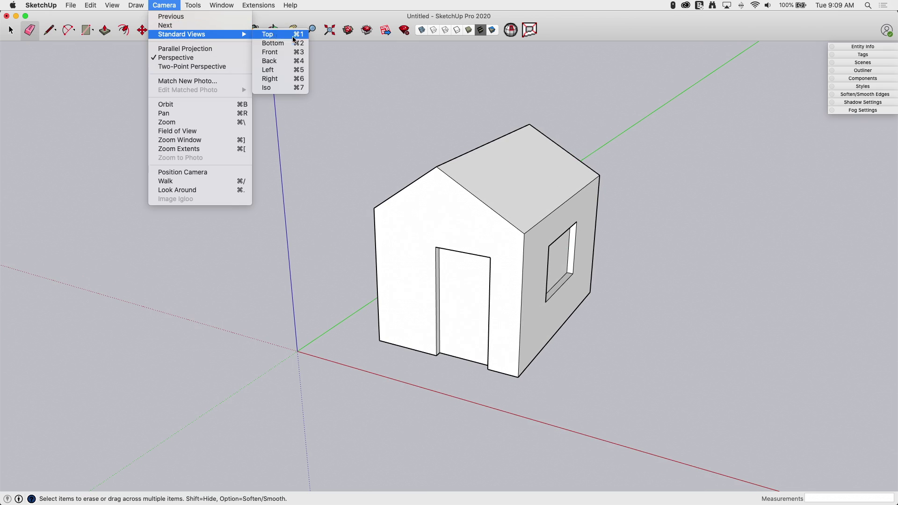
pyautogui.click(304, 88)
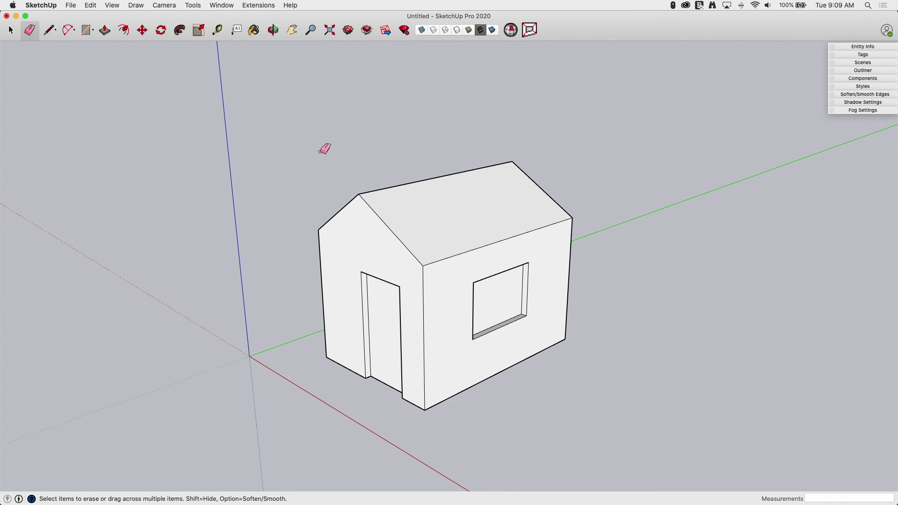
pyautogui.click(861, 63)
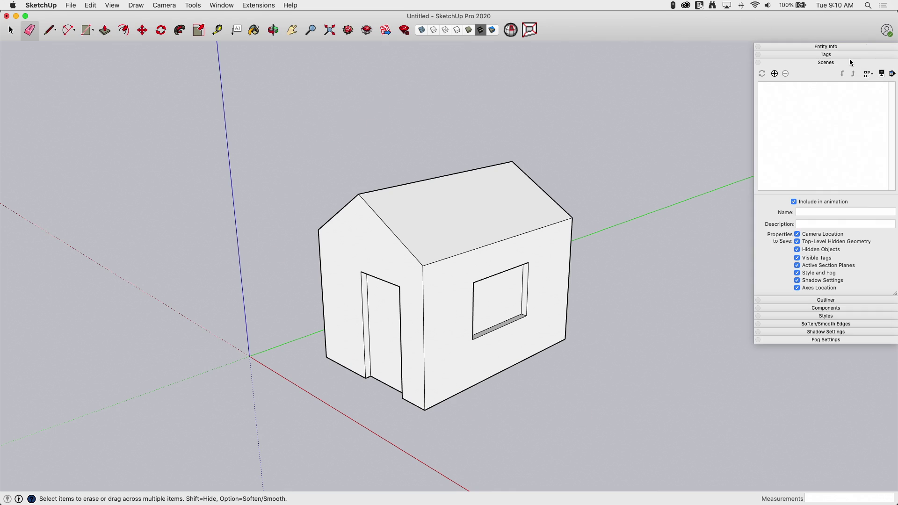
pyautogui.click(775, 73)
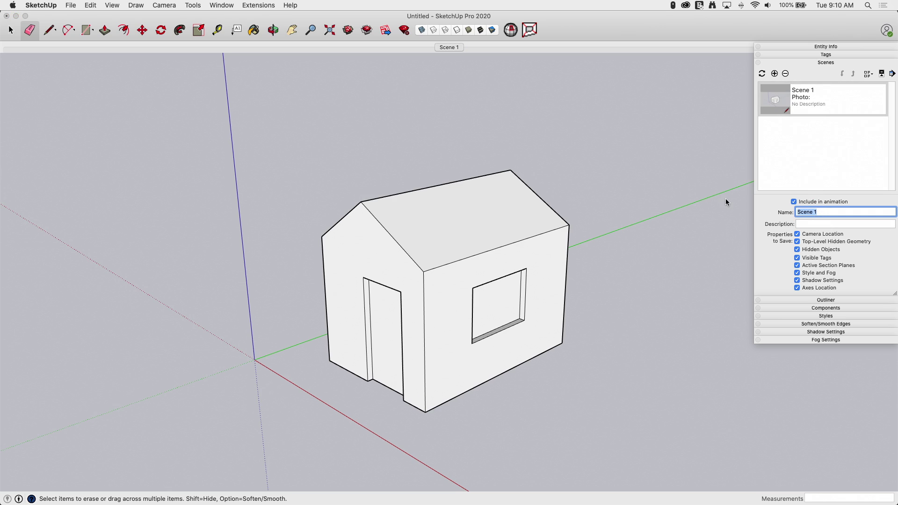
pyautogui.write('Iso')
pyautogui.press('Return')
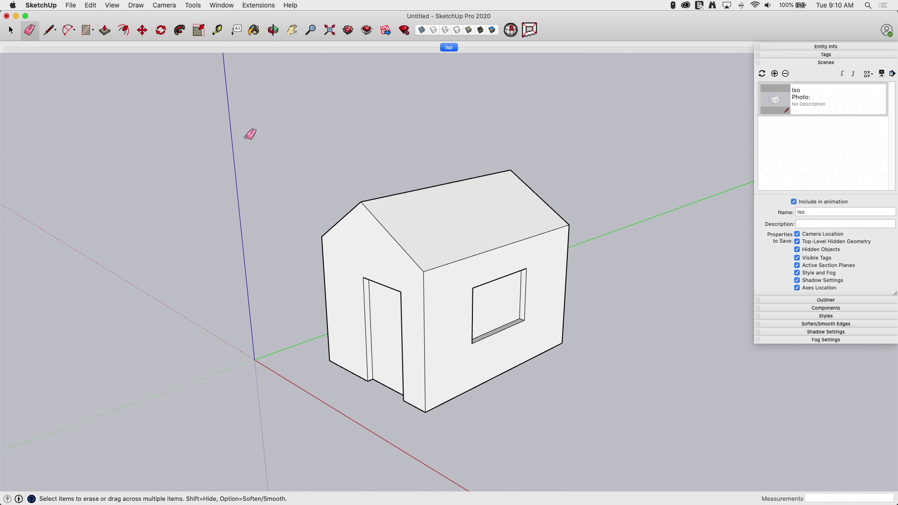
# Step: Set the camera to the standard Front view and switch it to Parallel Projection
pyautogui.click(164, 6)
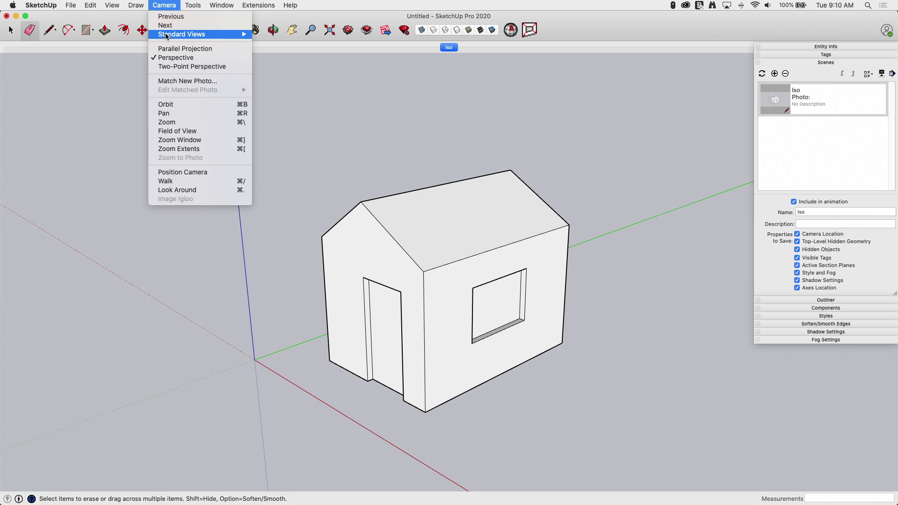
pyautogui.moveTo(168, 35)
pyautogui.click(272, 52)
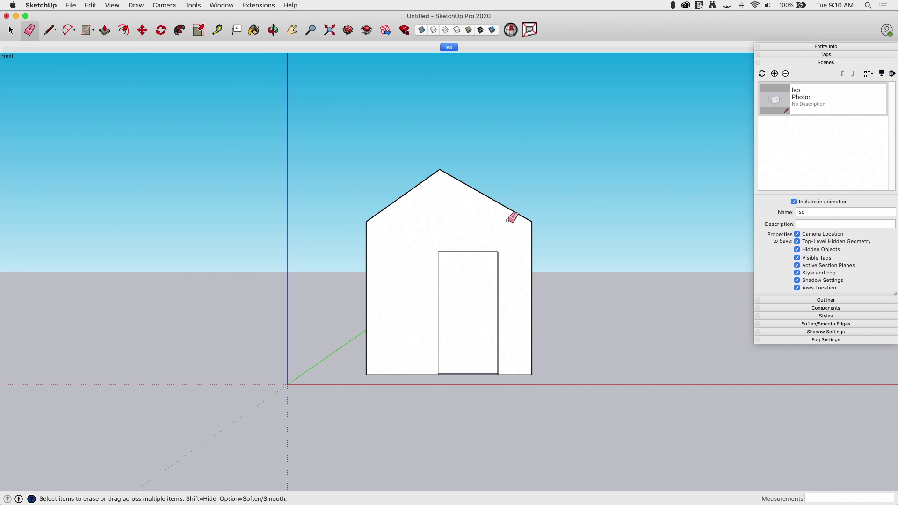
pyautogui.click(175, 6)
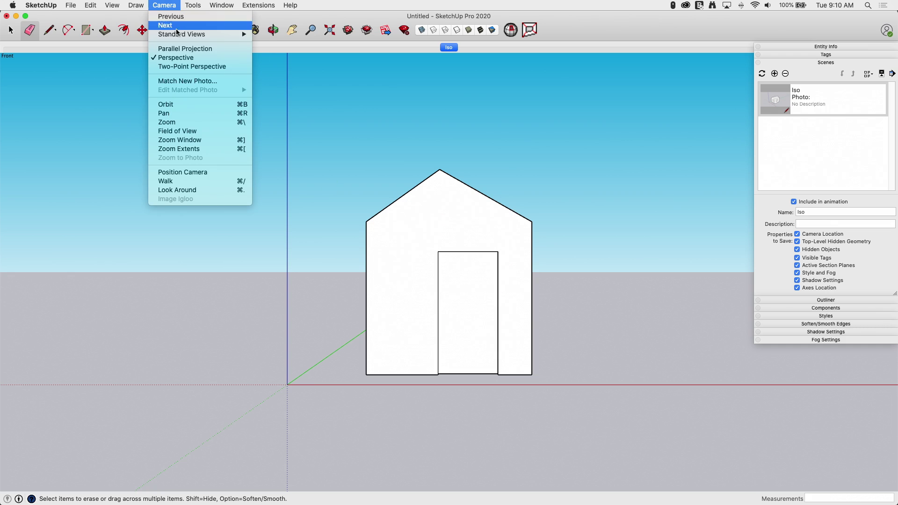
pyautogui.click(178, 51)
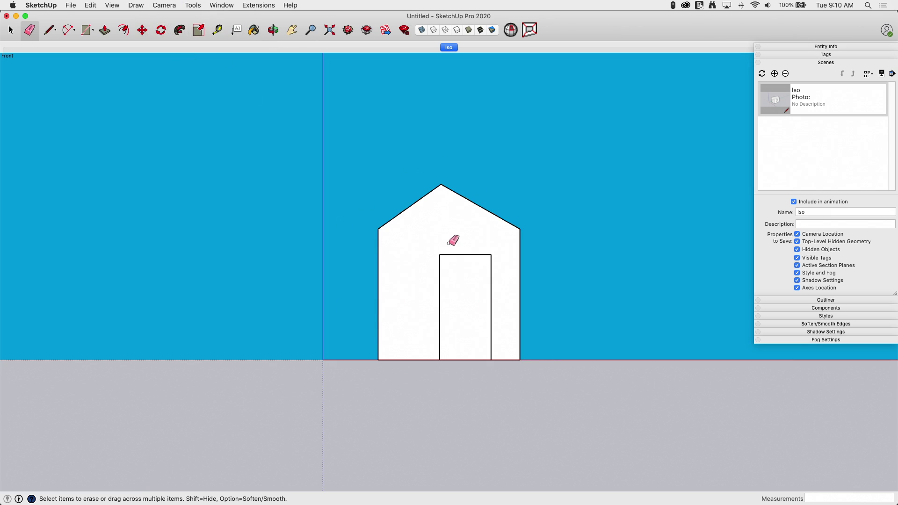
# Step: Add a scene from the current view and name it Front
pyautogui.click(775, 74)
pyautogui.click(825, 212)
pyautogui.tripleClick(825, 212)
pyautogui.write('Front')
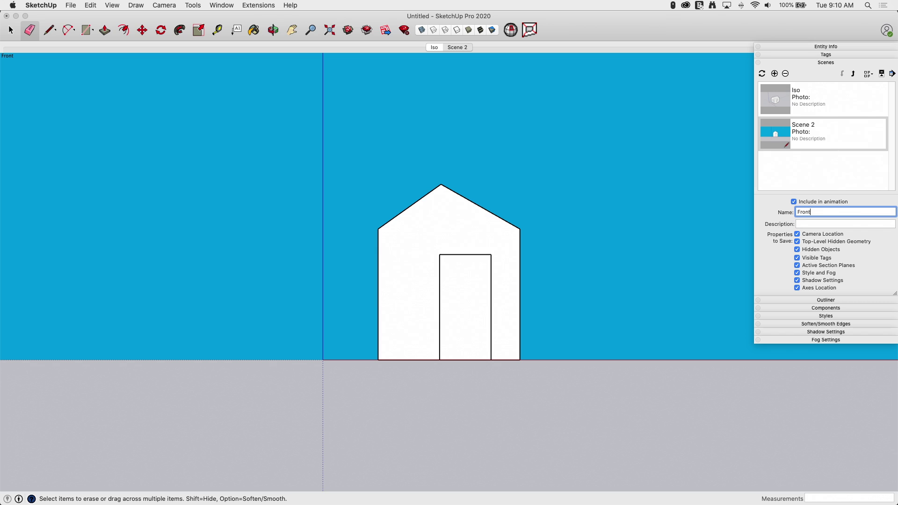
pyautogui.press('Return')
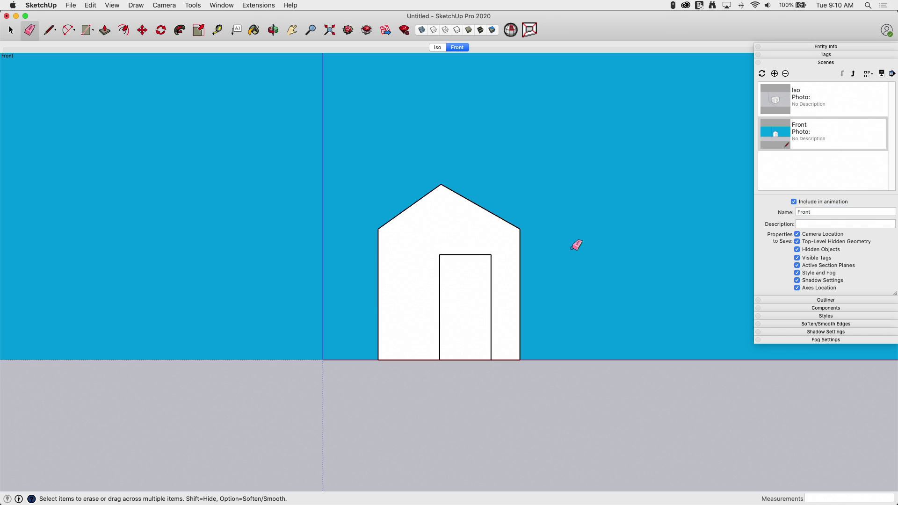
# Step: Set the camera to the standard Right view and save it as a scene named Right
pyautogui.click(166, 6)
pyautogui.moveTo(178, 34)
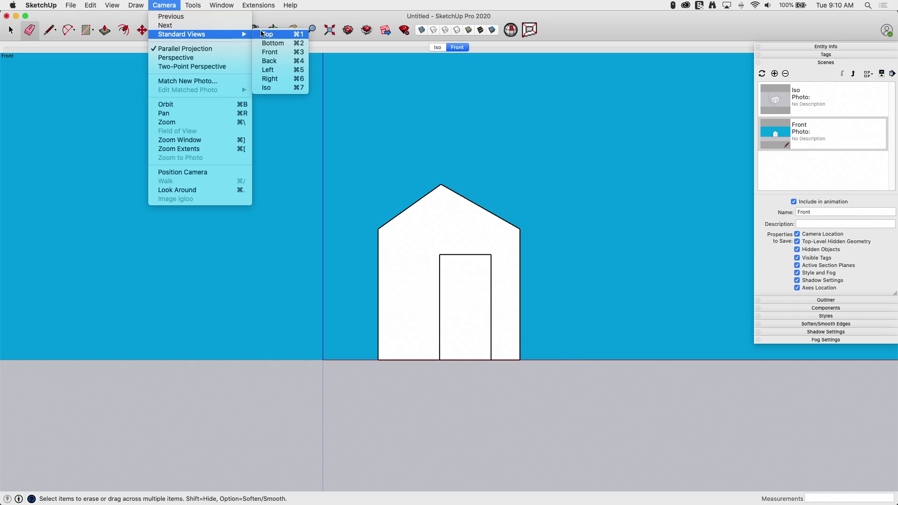
pyautogui.click(276, 79)
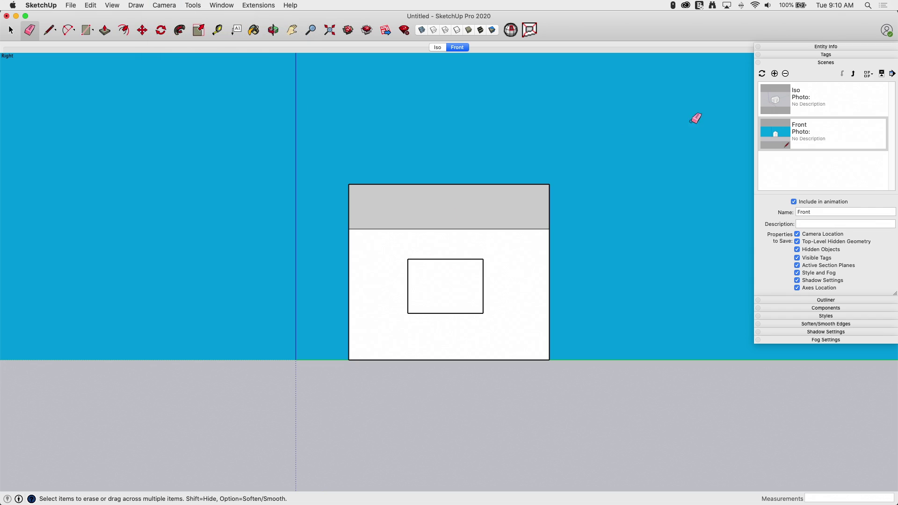
pyautogui.click(774, 73)
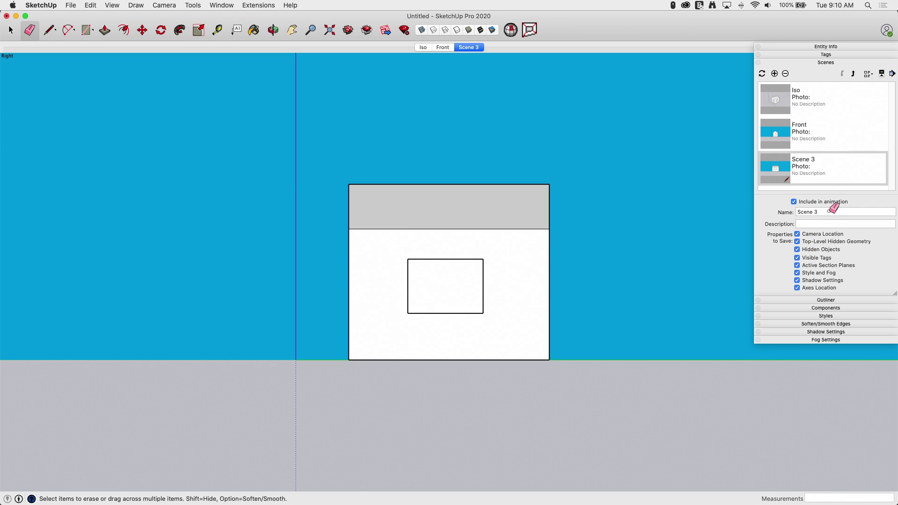
pyautogui.click(830, 212)
pyautogui.press('super+a')
pyautogui.write('R')
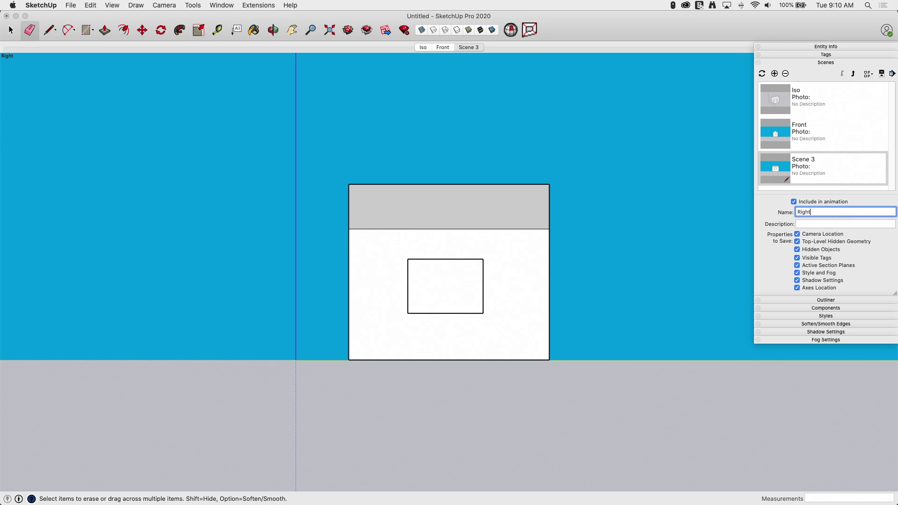
pyautogui.press('Return')
# Step: Set the camera to the standard Top view and save it as a scene named Top
pyautogui.click(185, 5)
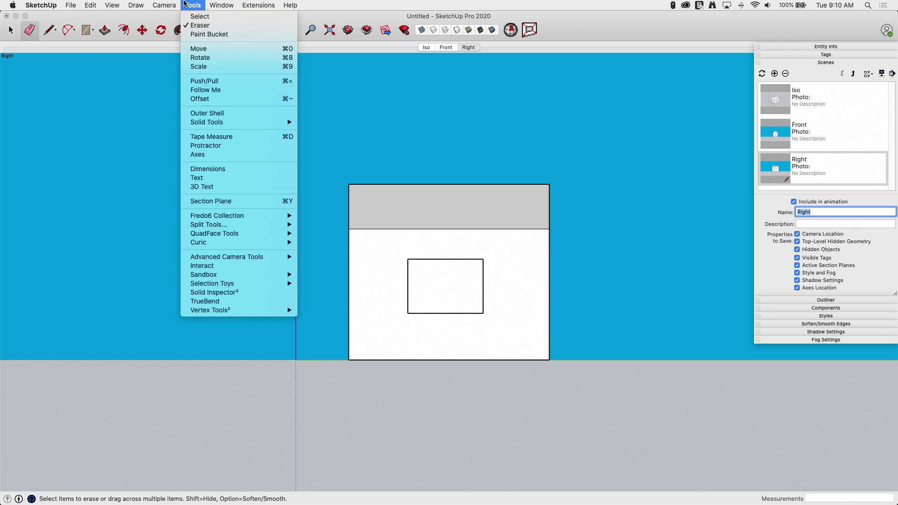
pyautogui.moveTo(163, 6)
pyautogui.moveTo(168, 38)
pyautogui.click(269, 34)
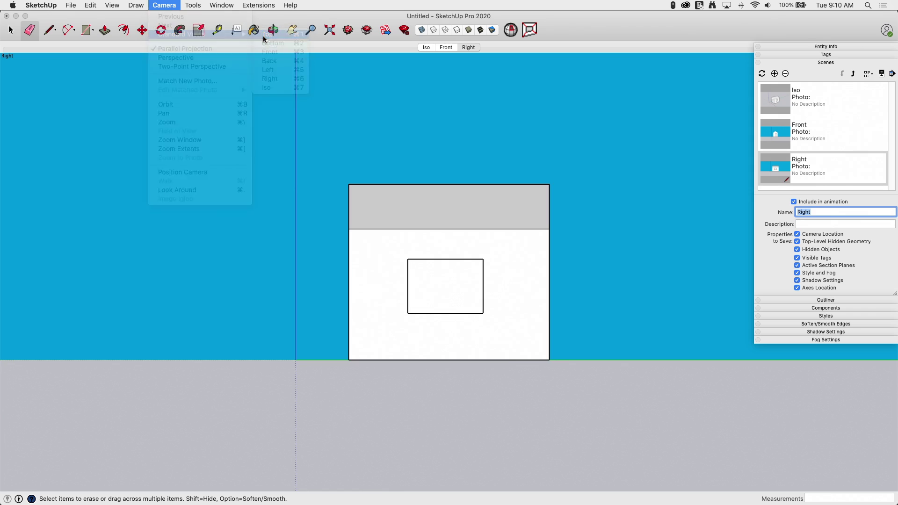
pyautogui.click(774, 74)
pyautogui.tripleClick(818, 212)
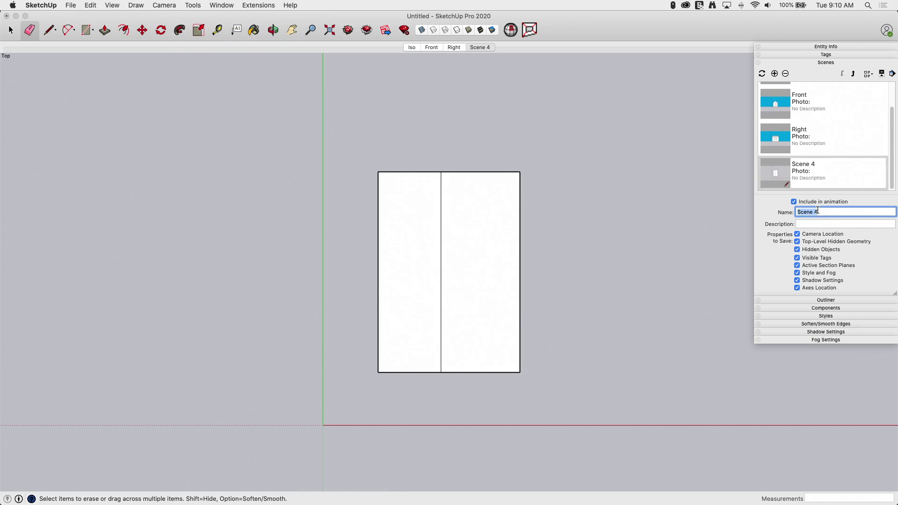
pyautogui.write('T')
pyautogui.press('Return')
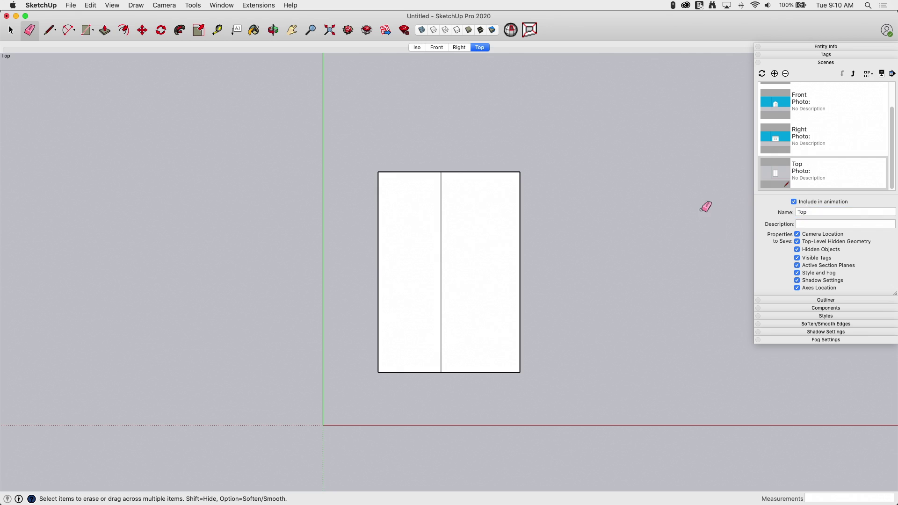
# Step: Check the saved scenes by switching to Right, Front and back to Iso
pyautogui.click(459, 48)
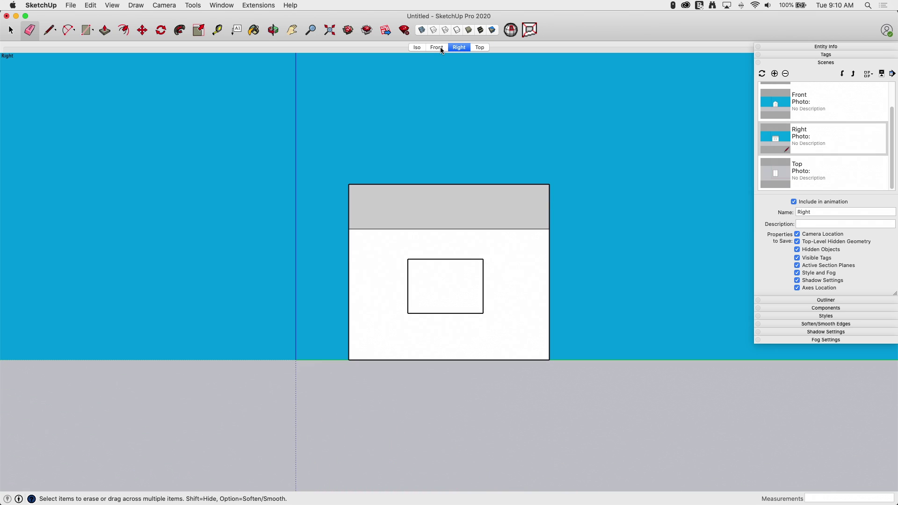
pyautogui.click(439, 47)
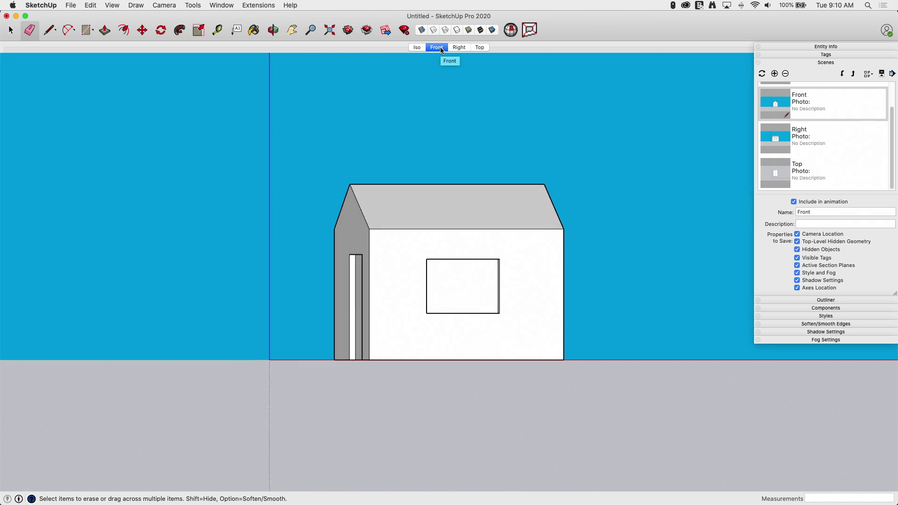
pyautogui.click(416, 48)
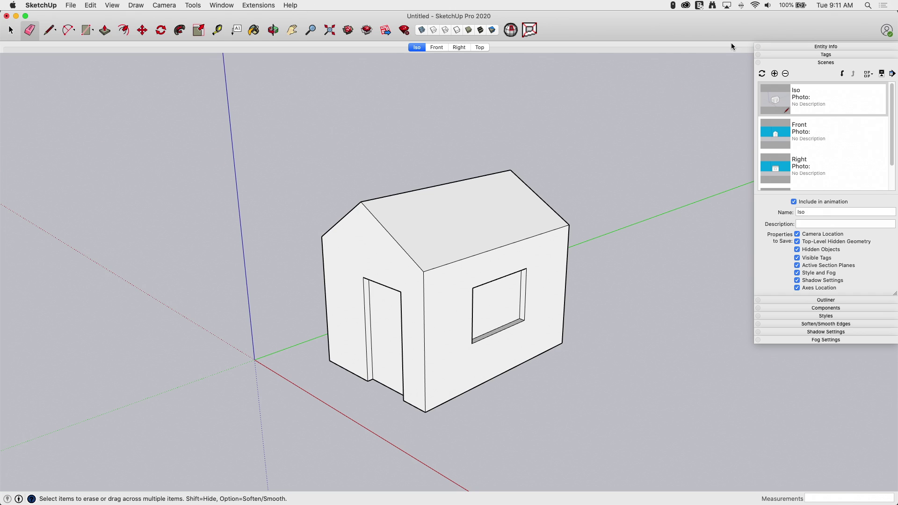
# Step: Select the entire house model and delete it, leaving only the scenes
pyautogui.click(10, 30)
pyautogui.moveTo(271, 126)
pyautogui.mouseDown()
pyautogui.moveTo(349, 236)
pyautogui.moveTo(620, 464)
pyautogui.mouseUp()
pyautogui.press('Delete')
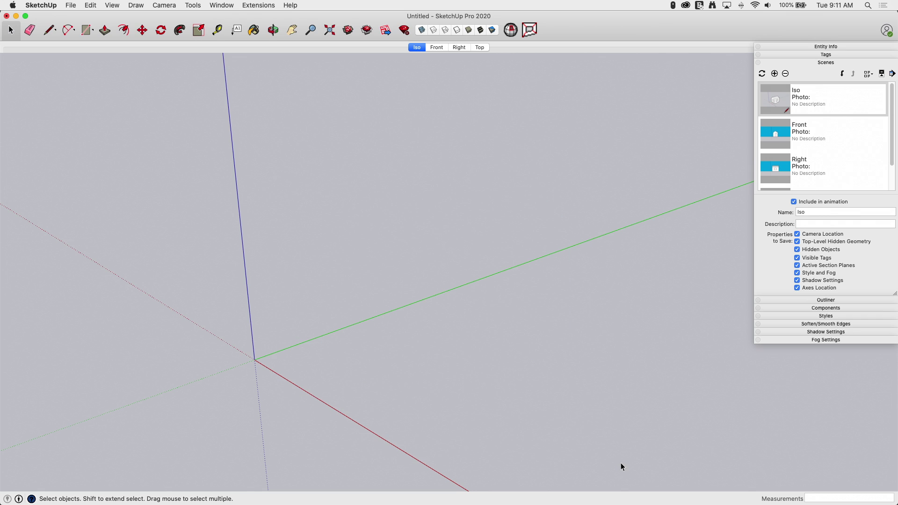
# Step: Save the empty file with its scenes as a template named Awesome Template
pyautogui.click(71, 6)
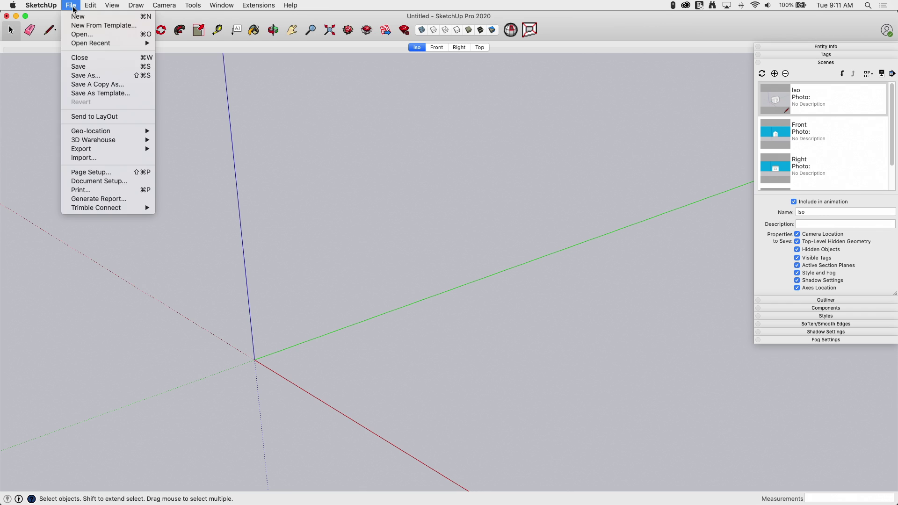
pyautogui.click(95, 93)
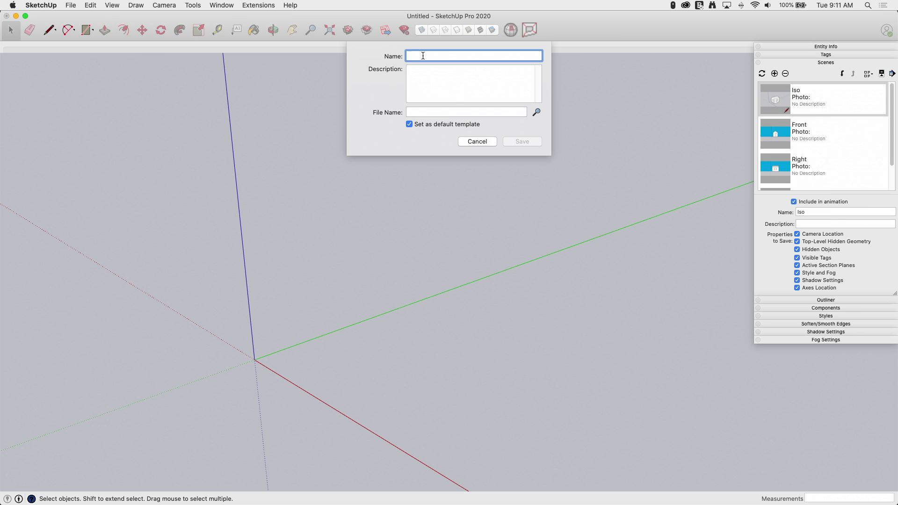
pyautogui.write('Awes')
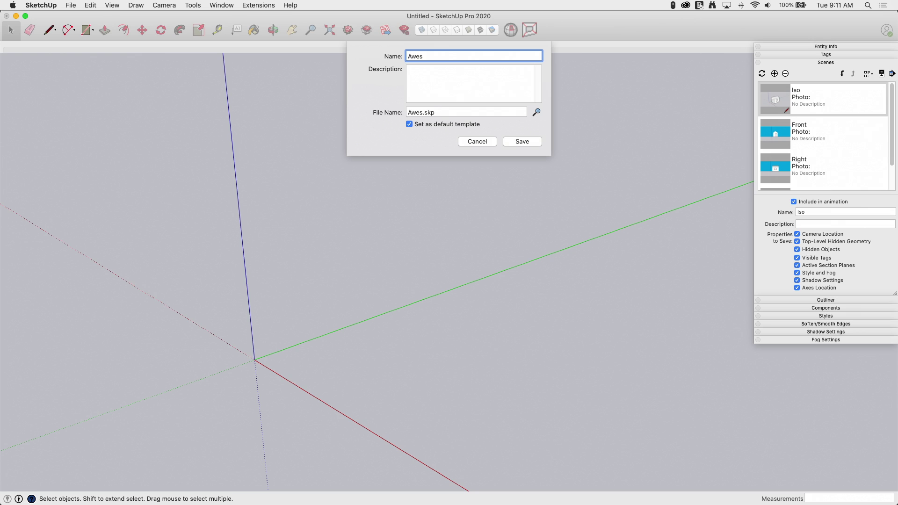
pyautogui.write('ome Template')
pyautogui.click(518, 142)
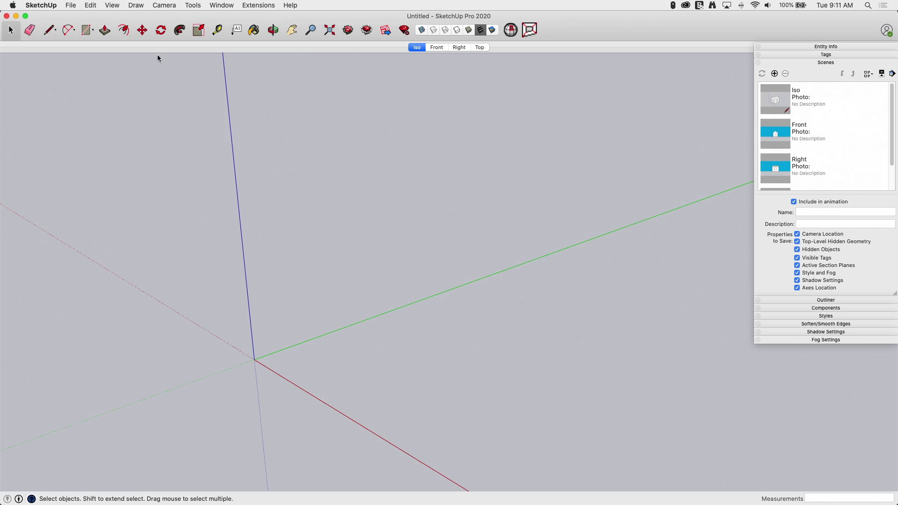
# Step: Start a new model from the saved Awesome Template
pyautogui.click(69, 5)
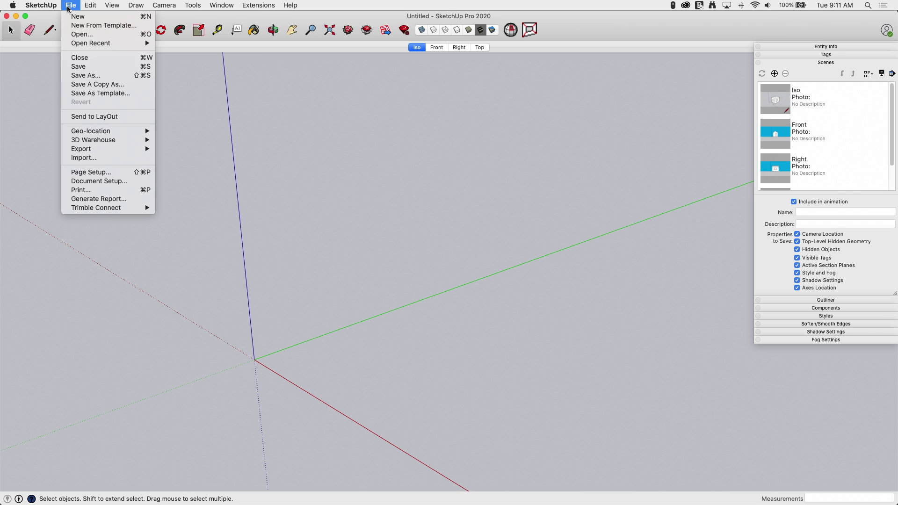
pyautogui.click(94, 25)
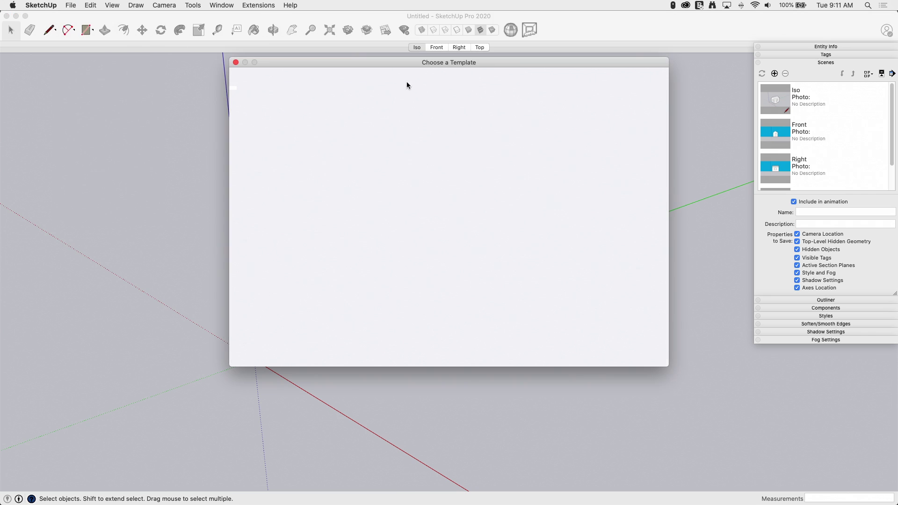
pyautogui.click(347, 85)
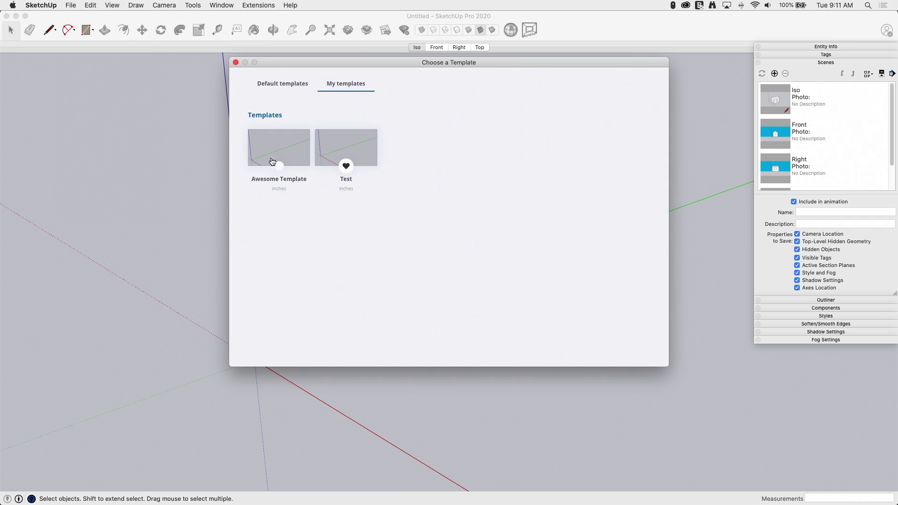
pyautogui.click(259, 149)
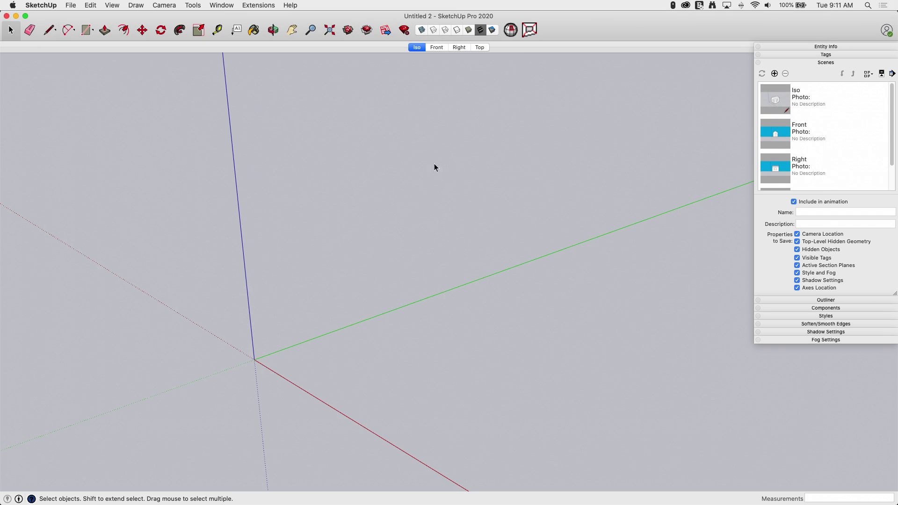
# Step: Draw a long rectangle on the ground near the origin and extrude it upward about 5' into a block
pyautogui.click(84, 30)
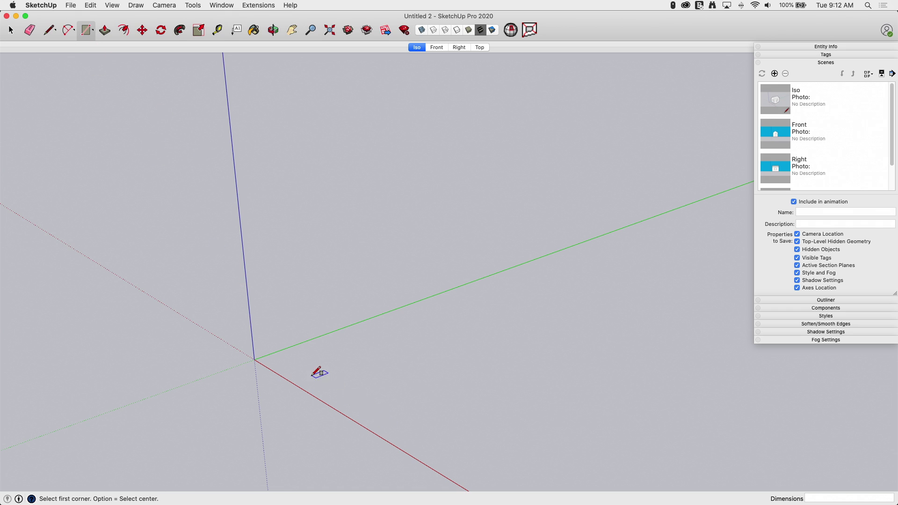
pyautogui.click(296, 363)
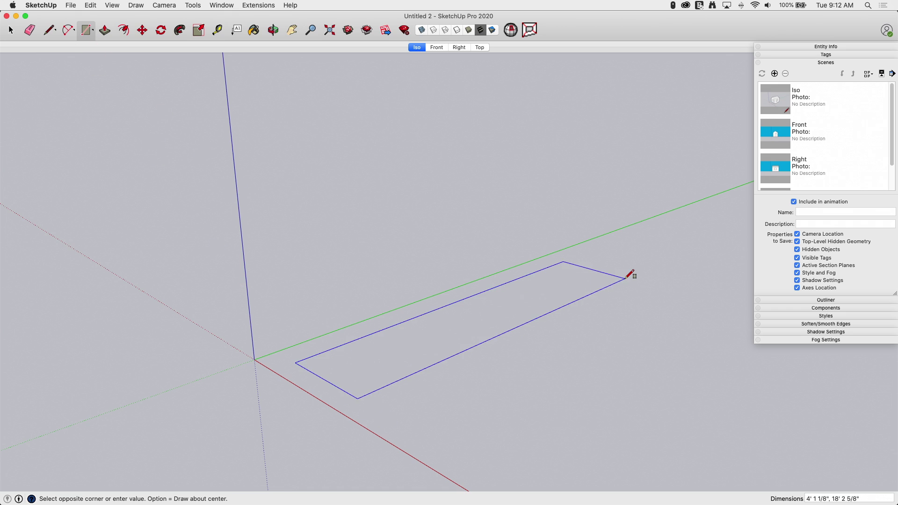
pyautogui.click(536, 306)
pyautogui.press('p')
pyautogui.moveTo(435, 339); pyautogui.dragTo(387, 271)
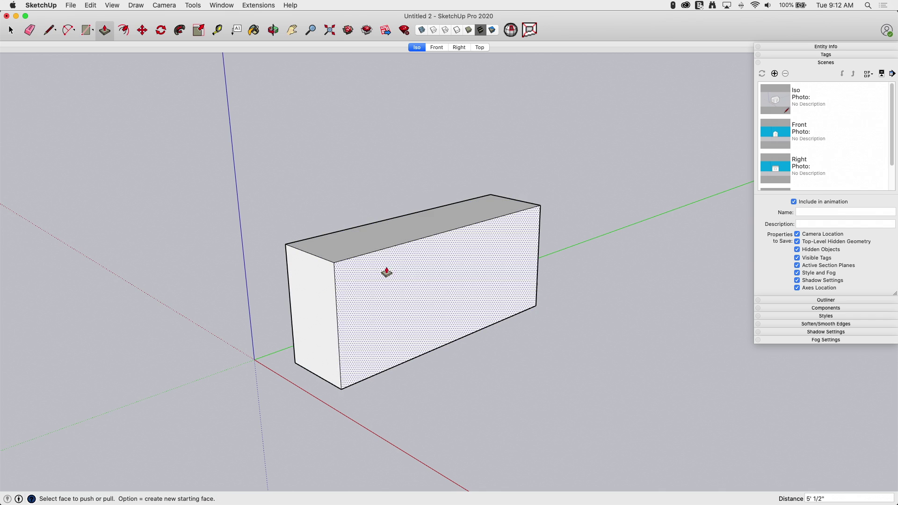
# Step: Split the block's long side face with a horizontal line at mid-height and pull the lower half outward to form a step
pyautogui.press('l')
pyautogui.click(338, 327)
pyautogui.click(538, 257)
pyautogui.press('p')
pyautogui.moveTo(491, 294); pyautogui.dragTo(541, 340)
# Step: Draw a circle on the step's upper surface near its front end and extrude it about 1' 1" into a cylinder
pyautogui.press('c')
pyautogui.click(406, 324)
pyautogui.click(431, 322)
pyautogui.press('p')
pyautogui.click(401, 326)
pyautogui.click(401, 292)
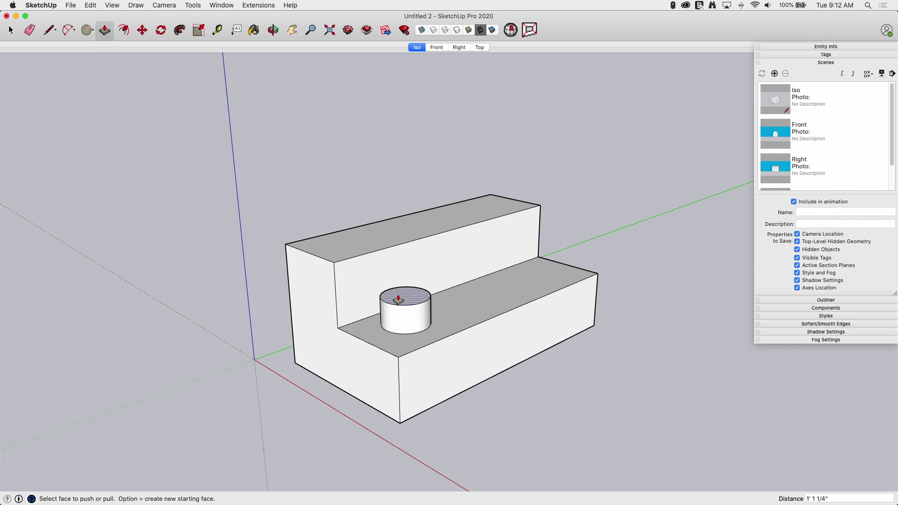
# Step: Draw a small circle on the upper vertical face above the step and push it inward to form a round recess
pyautogui.press('c')
pyautogui.click(464, 247)
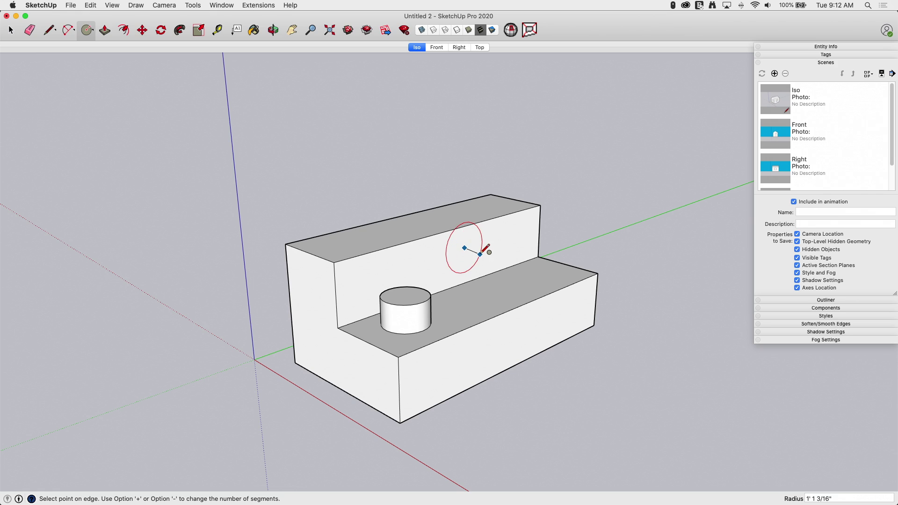
pyautogui.click(472, 246)
pyautogui.press('p')
pyautogui.click(461, 252)
pyautogui.click(458, 249)
pyautogui.press('space')
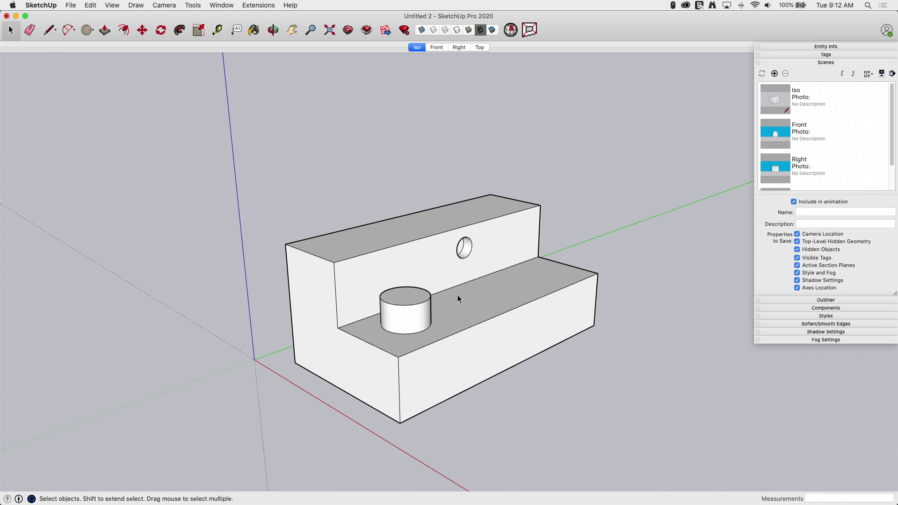
# Step: Check the stepped block in the Front, Right and Top scenes and return to the Iso scene
pyautogui.click(437, 49)
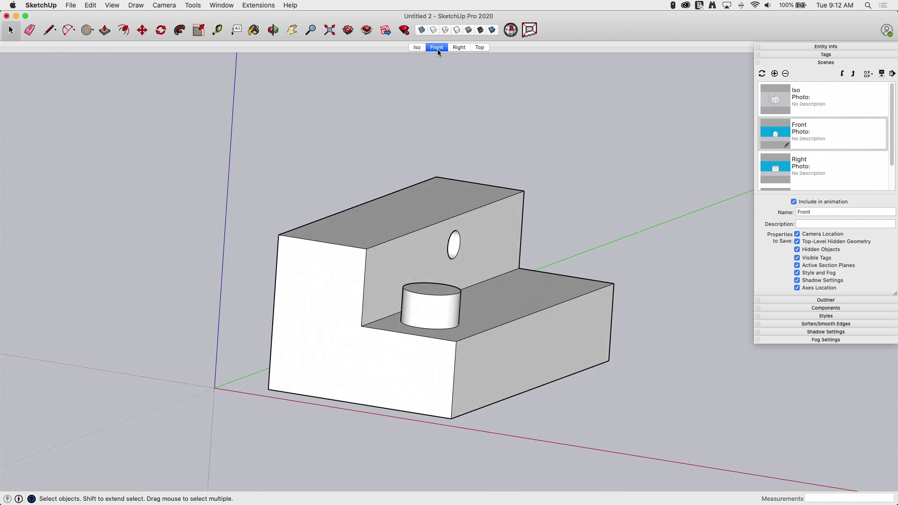
pyautogui.click(458, 48)
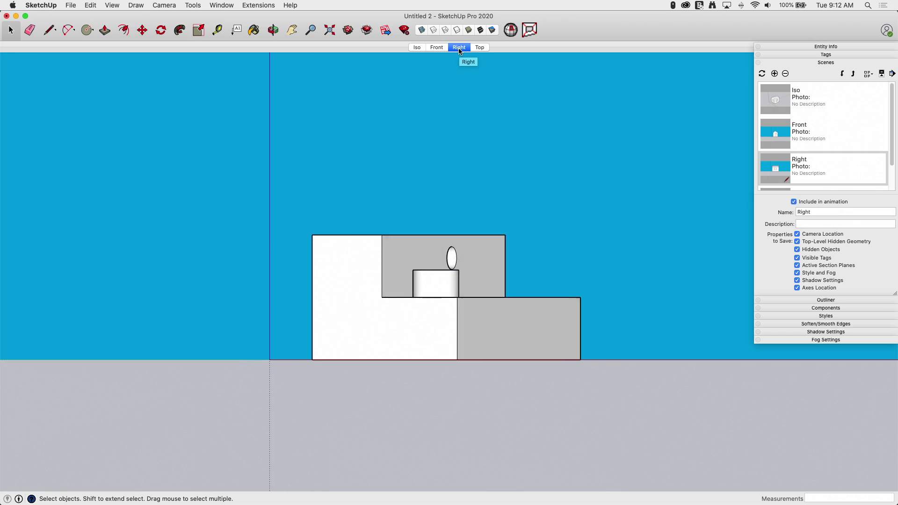
pyautogui.click(479, 48)
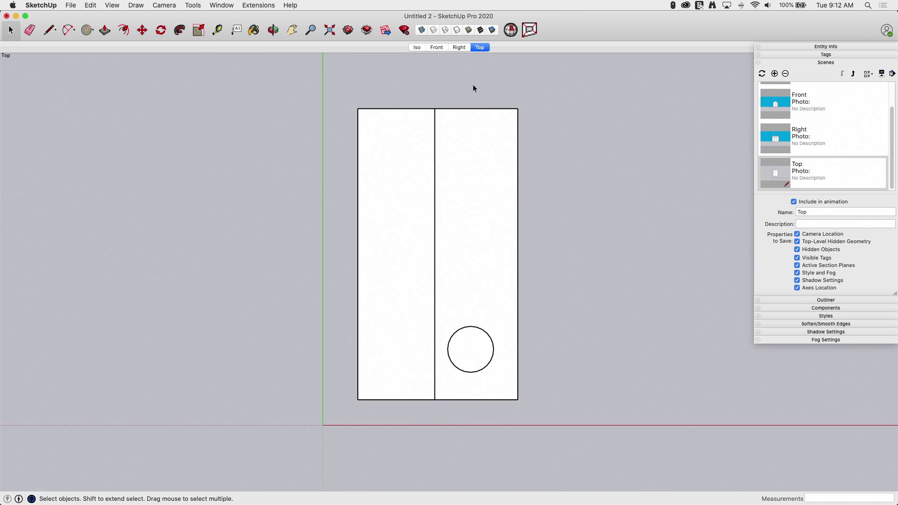
pyautogui.click(416, 48)
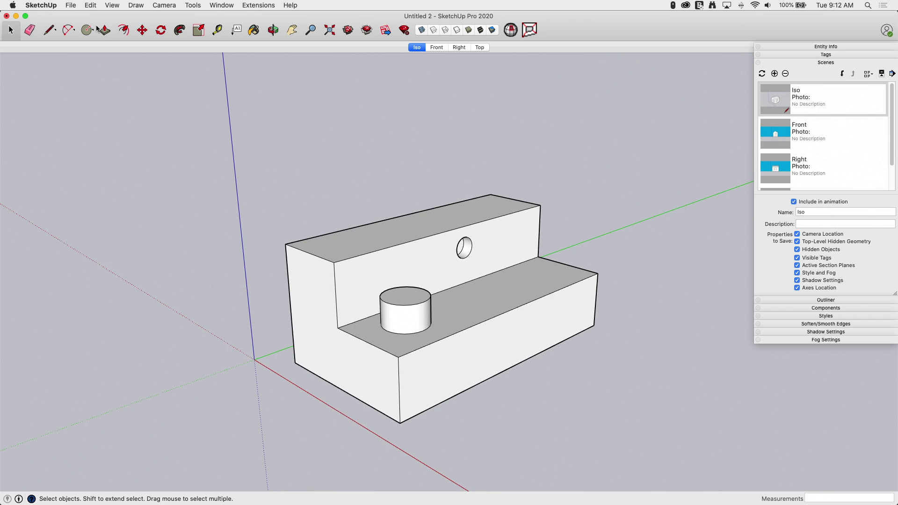
# Step: Save the model to the Desktop as Example 1
pyautogui.click(69, 5)
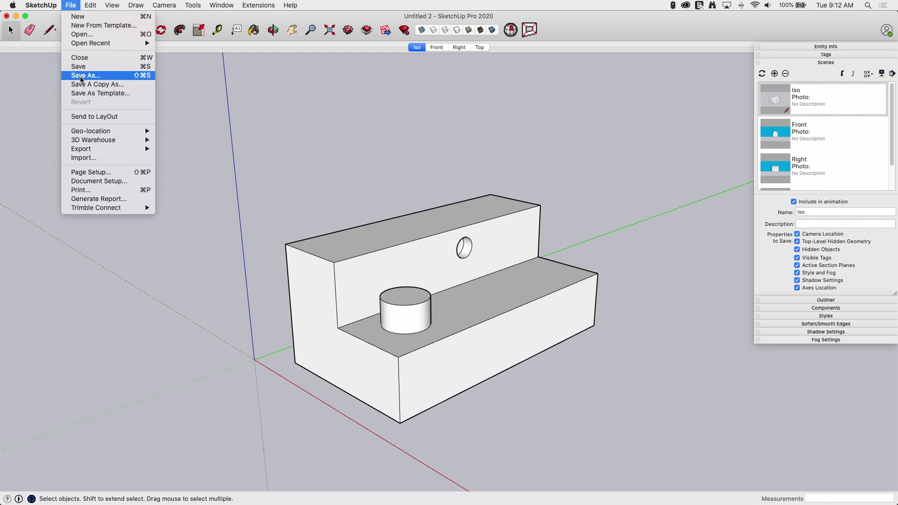
pyautogui.click(70, 6)
pyautogui.click(112, 5)
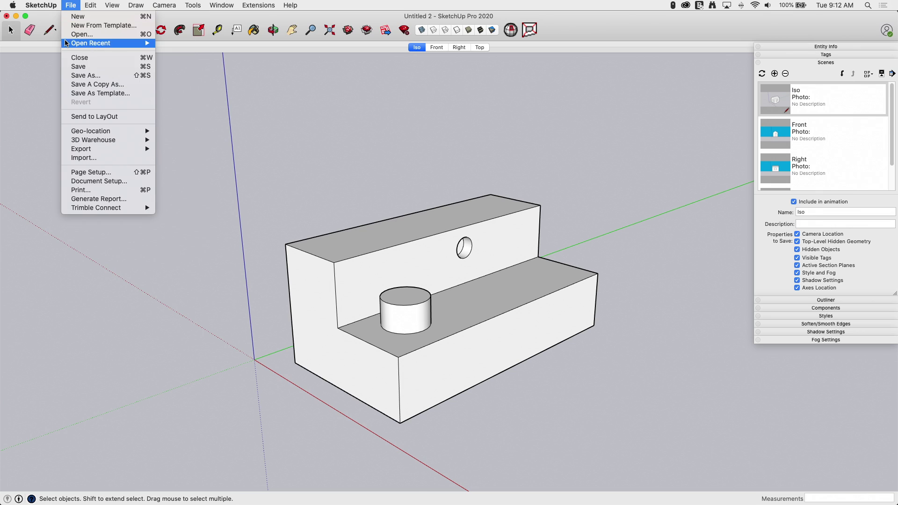
pyautogui.click(86, 75)
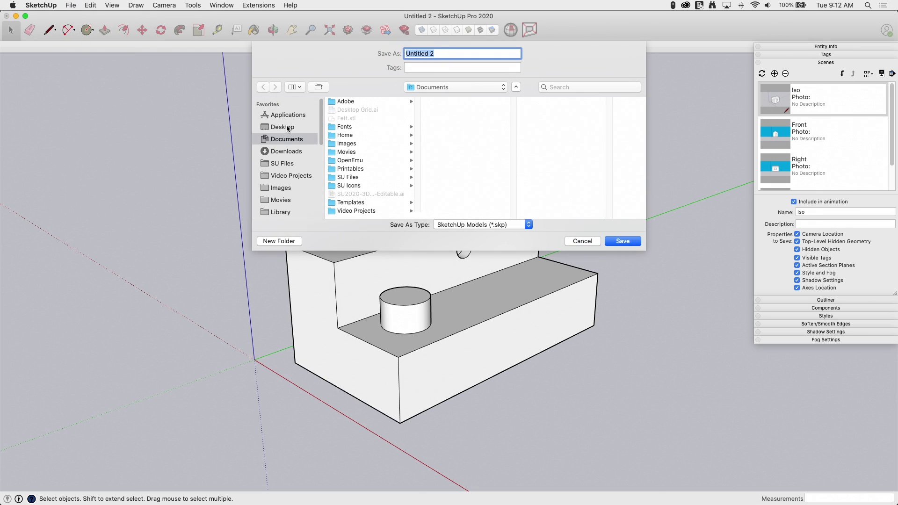
pyautogui.click(282, 128)
pyautogui.write('Example 1')
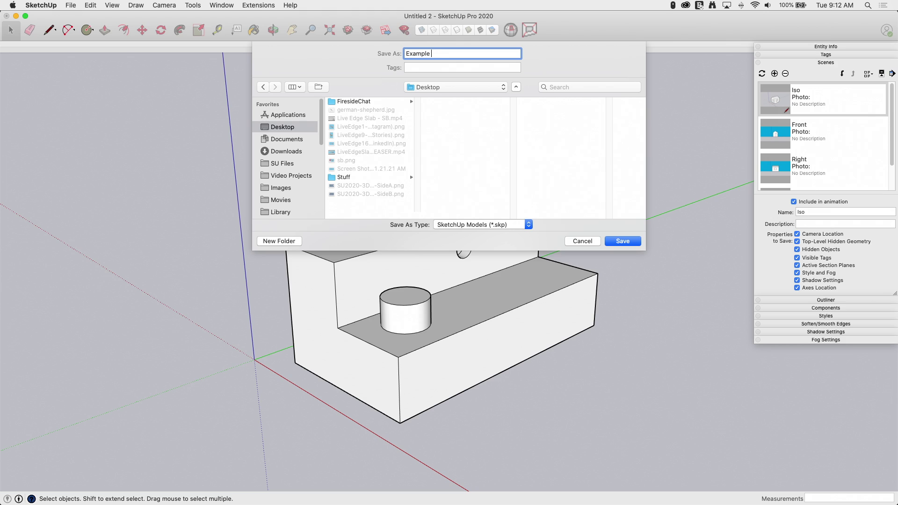
pyautogui.click(637, 241)
# Step: Switch to LayOut and create a new document from the Letter Landscape div4 graph paper template
pyautogui.moveTo(1, 194)
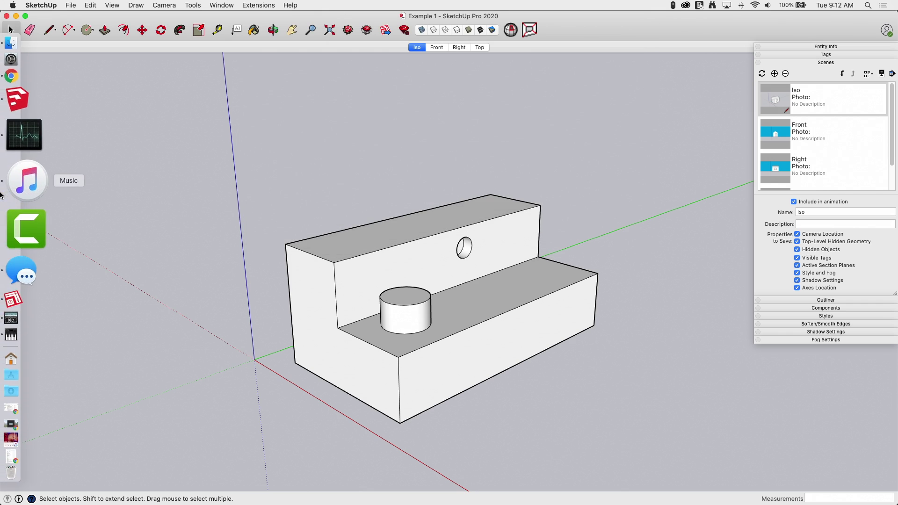
pyautogui.click(10, 237)
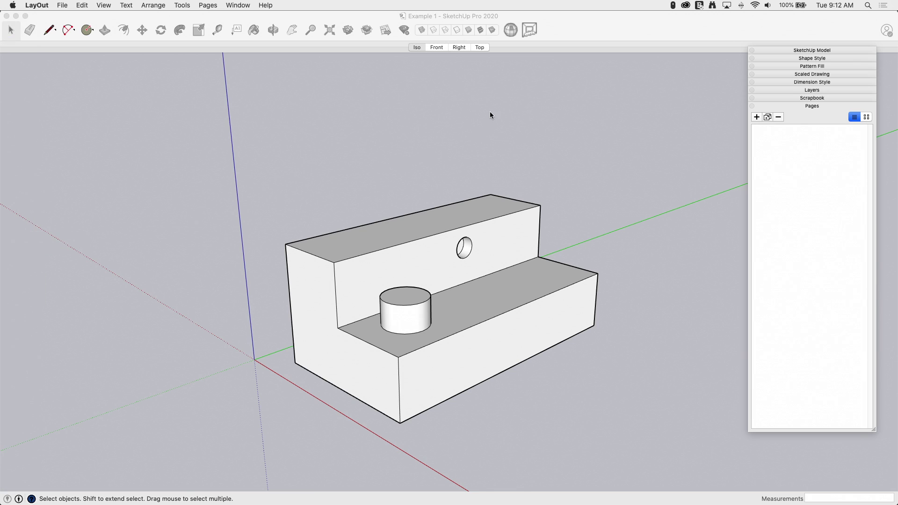
pyautogui.click(69, 7)
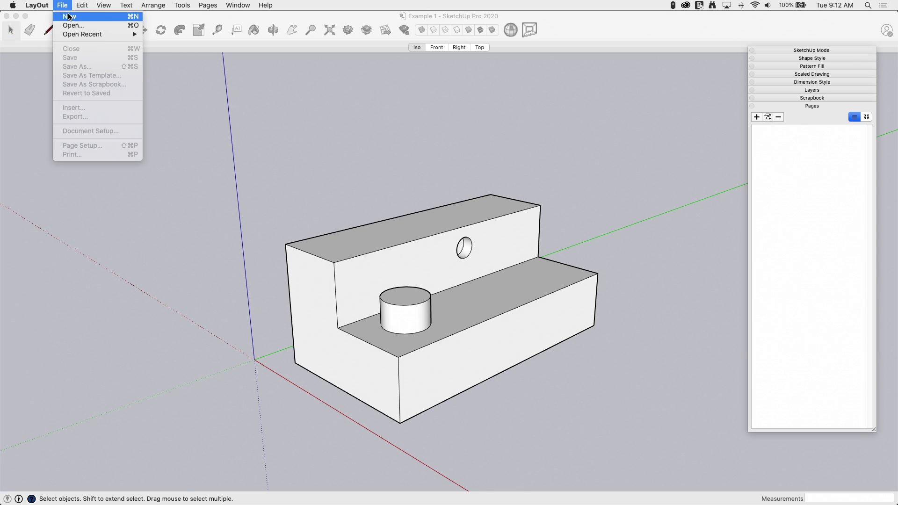
pyautogui.click(69, 17)
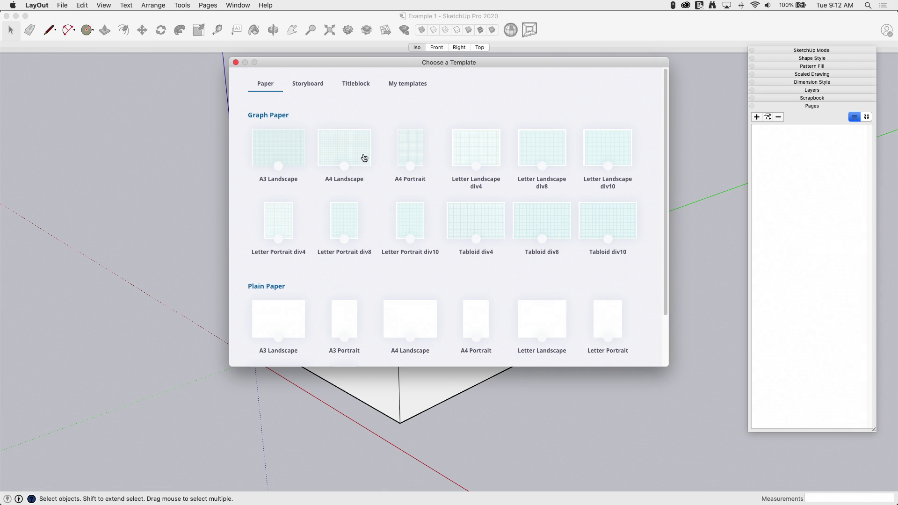
pyautogui.doubleClick(469, 154)
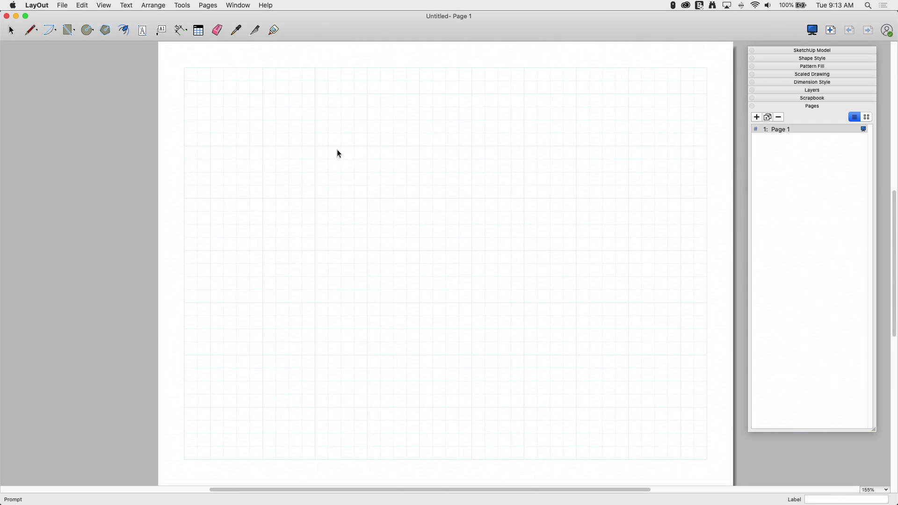
# Step: Insert the Example 1 model from the Desktop and enlarge its viewport to fill the page's grid area
pyautogui.click(64, 5)
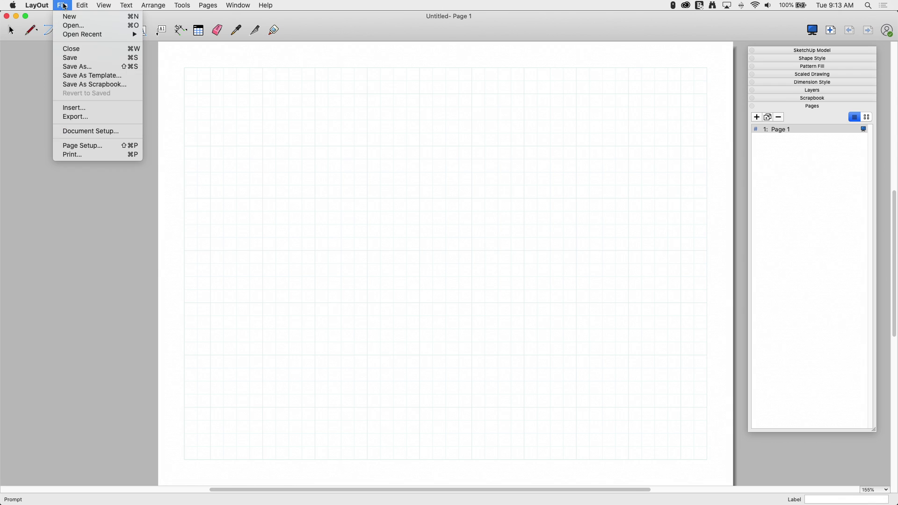
pyautogui.click(86, 110)
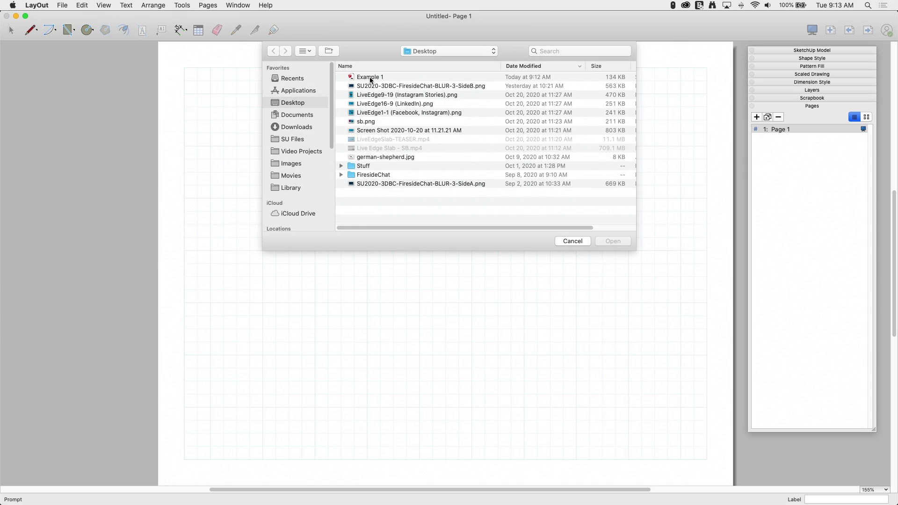
pyautogui.click(371, 78)
pyautogui.click(613, 241)
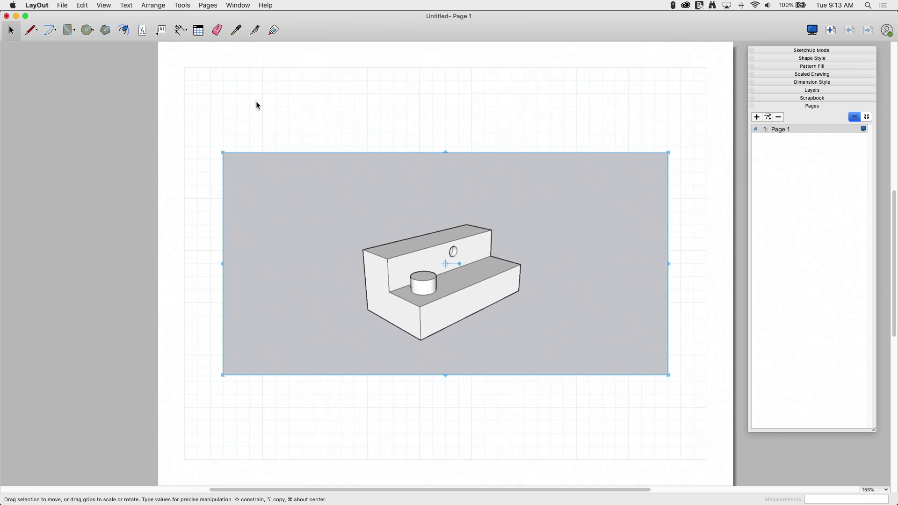
pyautogui.moveTo(282, 186)
pyautogui.mouseDown()
pyautogui.moveTo(237, 108)
pyautogui.moveTo(246, 100)
pyautogui.mouseUp()
pyautogui.moveTo(631, 290)
pyautogui.mouseDown()
pyautogui.moveTo(691, 456)
pyautogui.moveTo(707, 460)
pyautogui.mouseUp()
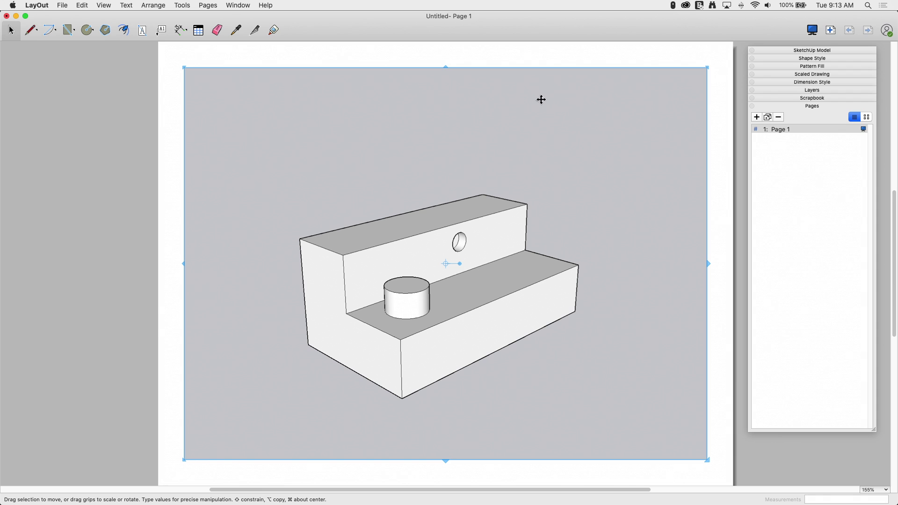
# Step: Set the scene of the model viewport on Page 1 to Iso
pyautogui.click(846, 52)
pyautogui.click(797, 81)
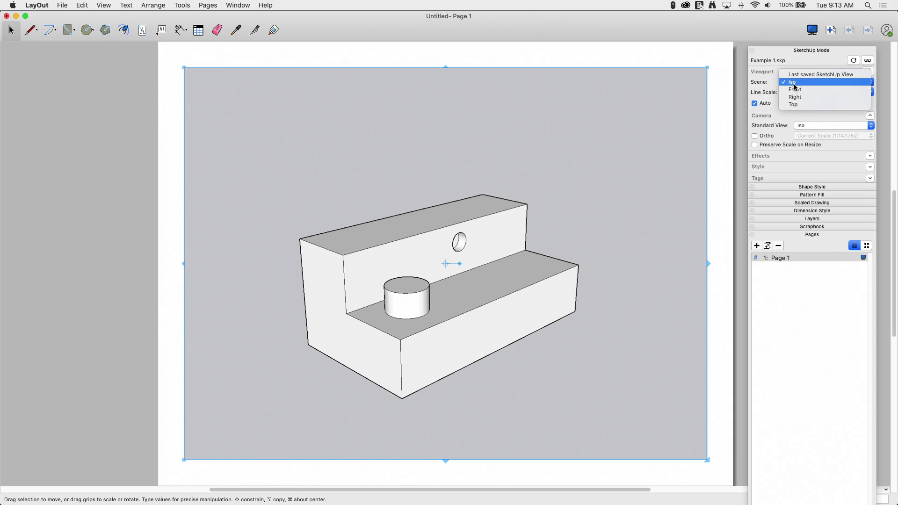
pyautogui.click(792, 82)
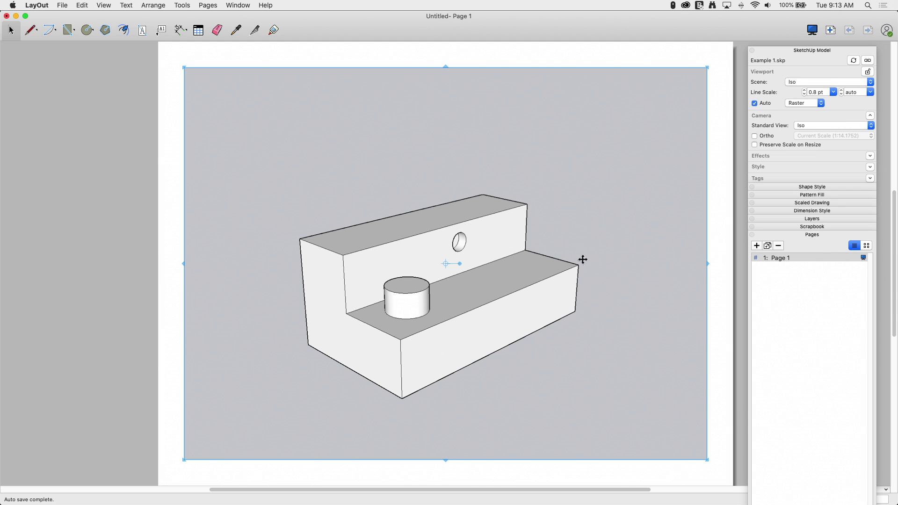
# Step: Duplicate the page three times to make a four-page document
pyautogui.click(768, 246)
pyautogui.click(768, 246)
pyautogui.click(768, 246)
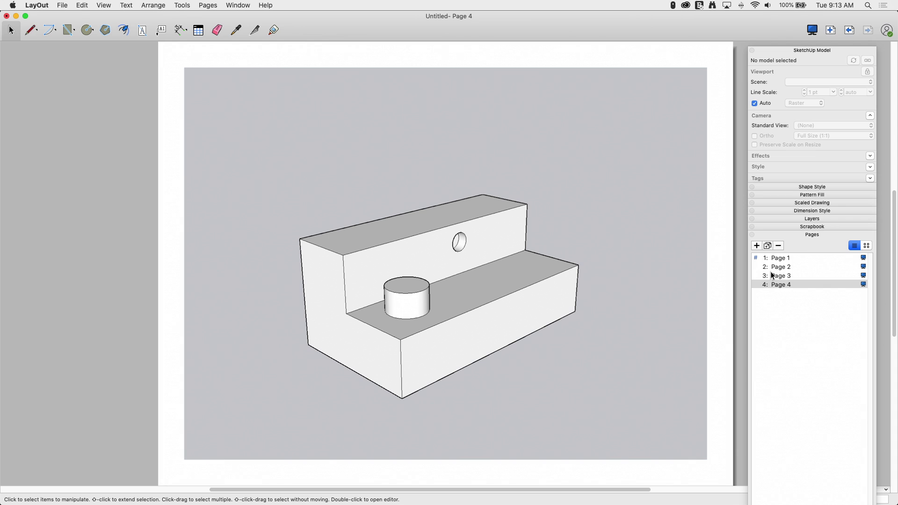
# Step: Set the scene of the model viewport on Page 2 to Front
pyautogui.click(774, 269)
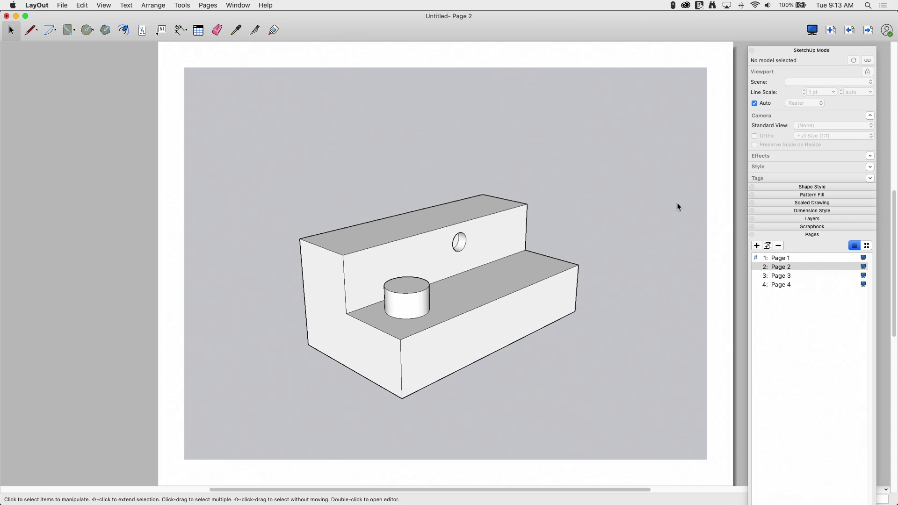
pyautogui.click(649, 168)
pyautogui.click(830, 82)
pyautogui.click(795, 89)
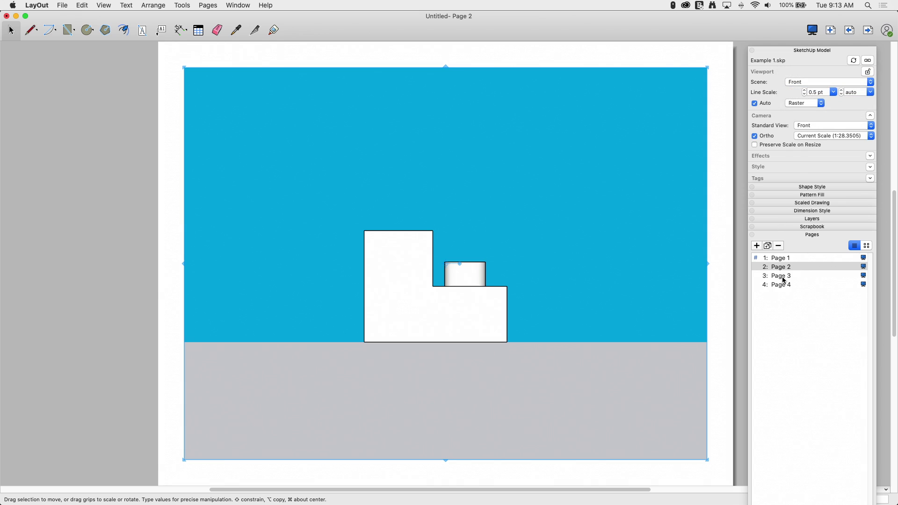
# Step: Set the scene of the model viewport on Page 3 to Right
pyautogui.click(784, 278)
pyautogui.click(601, 169)
pyautogui.click(836, 82)
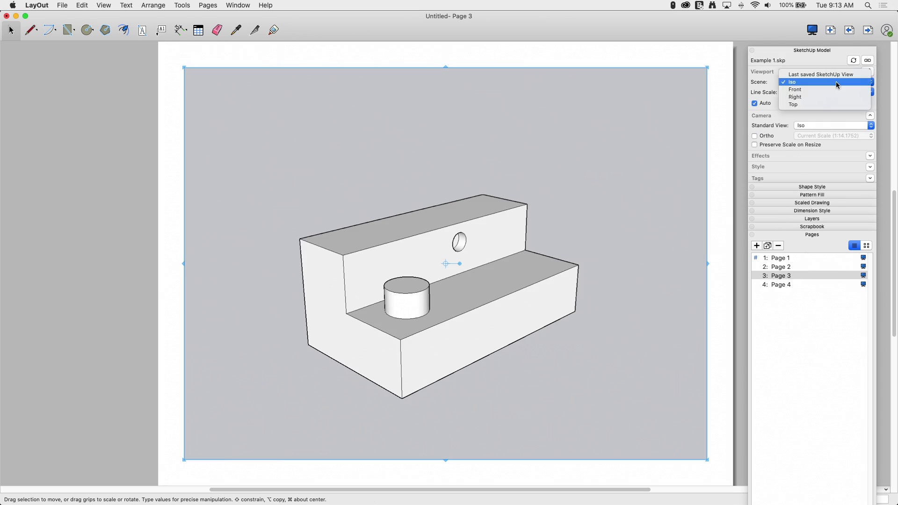
pyautogui.click(823, 97)
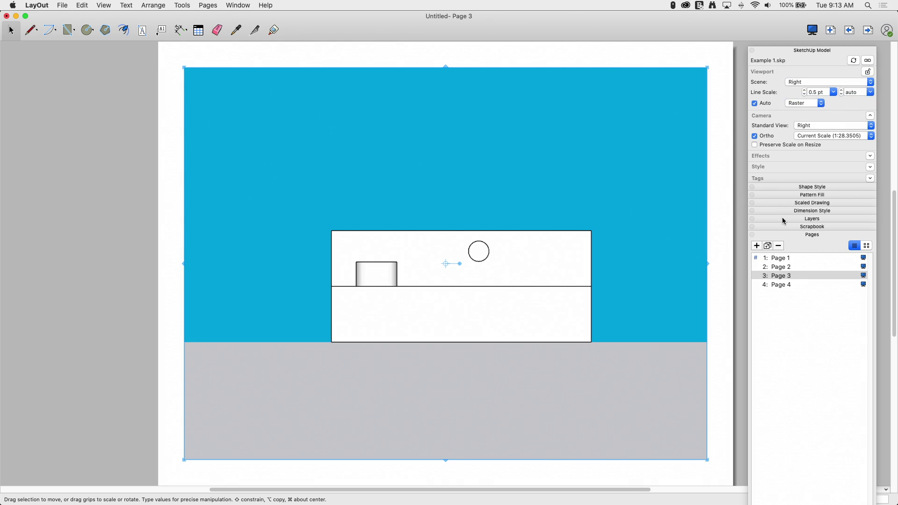
# Step: Select the model viewport on Page 4 and bring up its scene choices
pyautogui.click(780, 286)
pyautogui.click(560, 235)
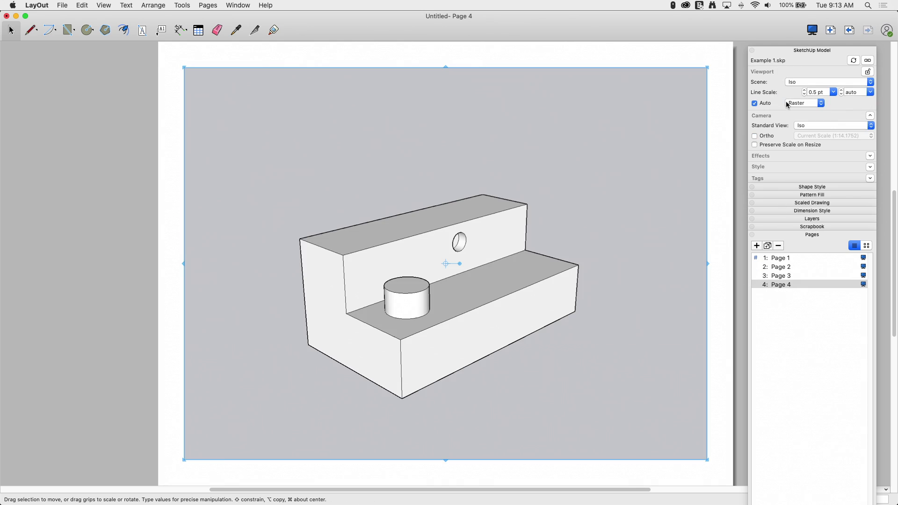
pyautogui.click(805, 85)
pyautogui.press('Escape')
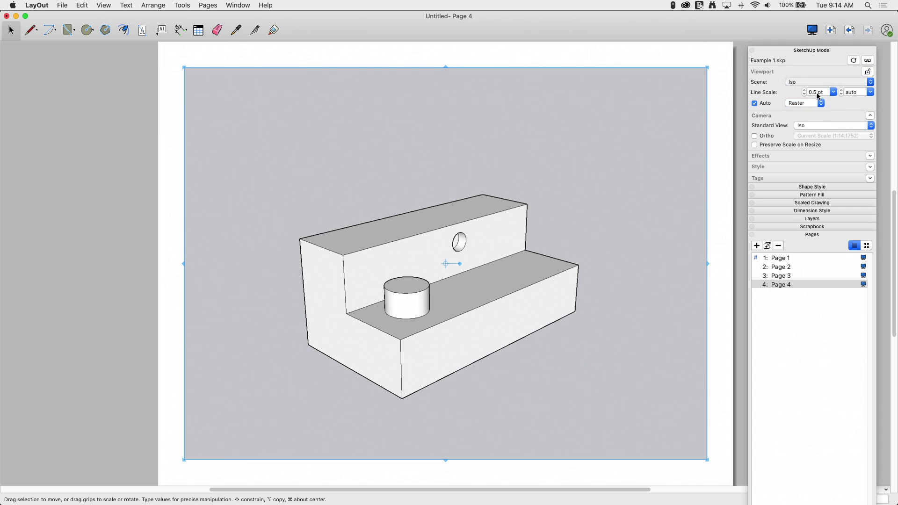
# Step: Go back through the pages to Page 1 and save the document as a template named Awesome LayOut Template
pyautogui.click(783, 276)
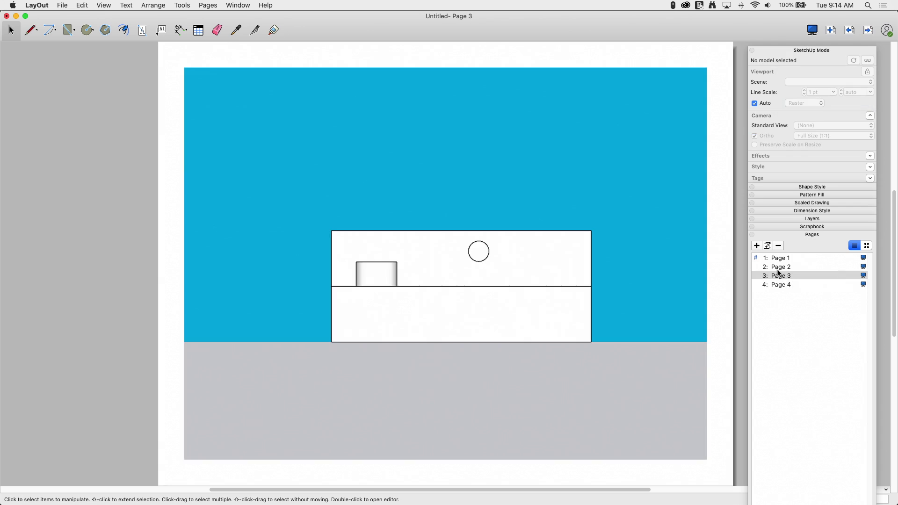
pyautogui.click(781, 265)
pyautogui.click(780, 261)
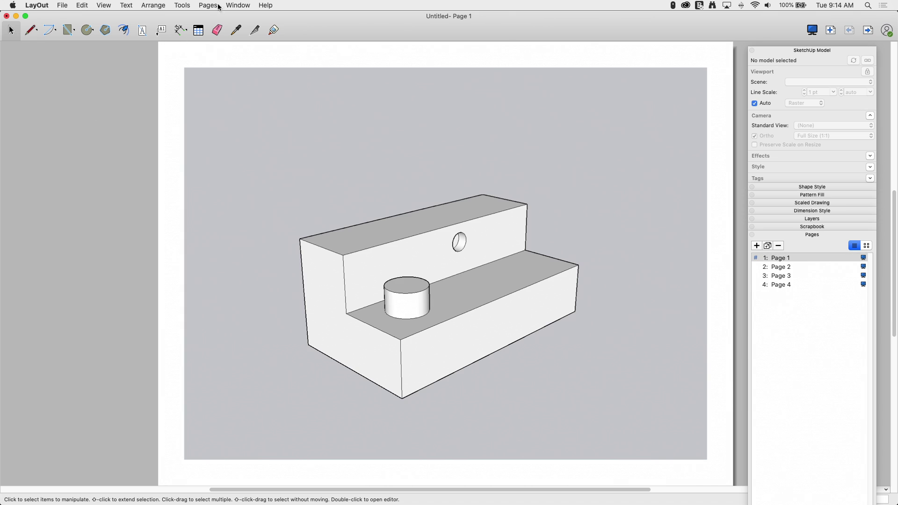
pyautogui.click(65, 6)
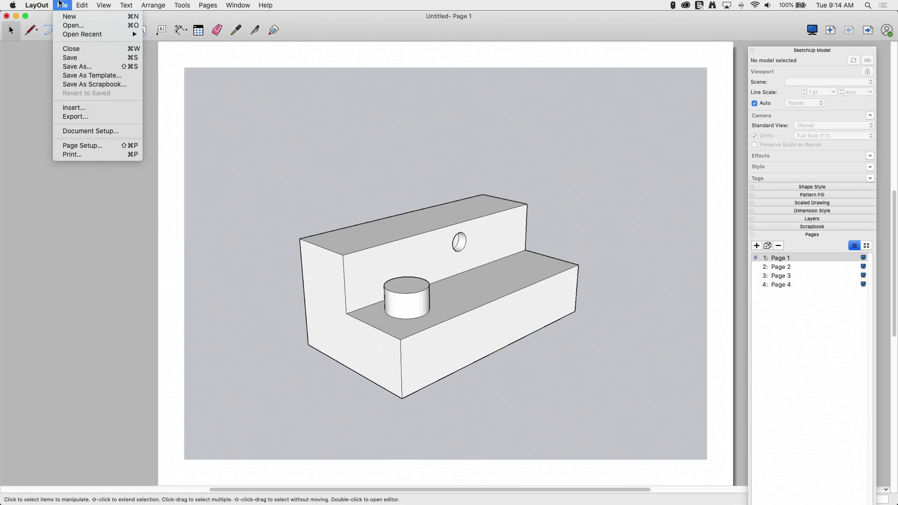
pyautogui.click(72, 77)
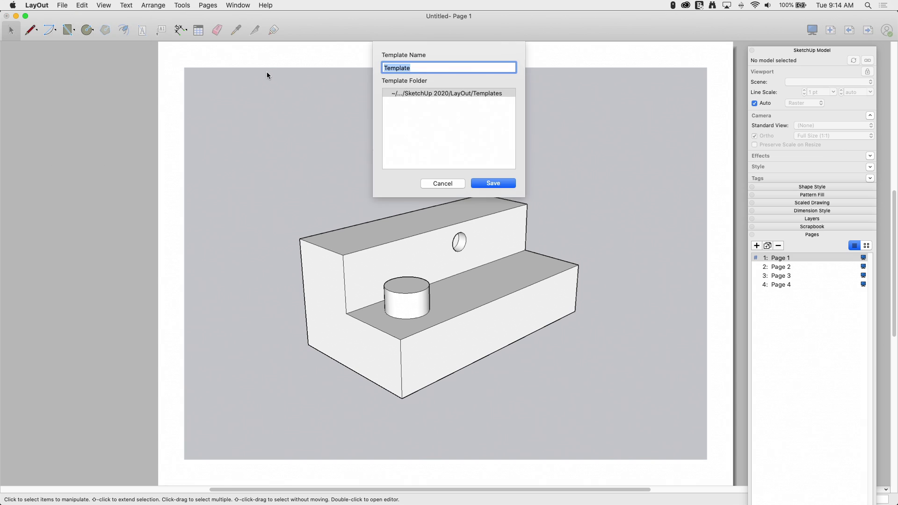
pyautogui.write('Awesome LayOut')
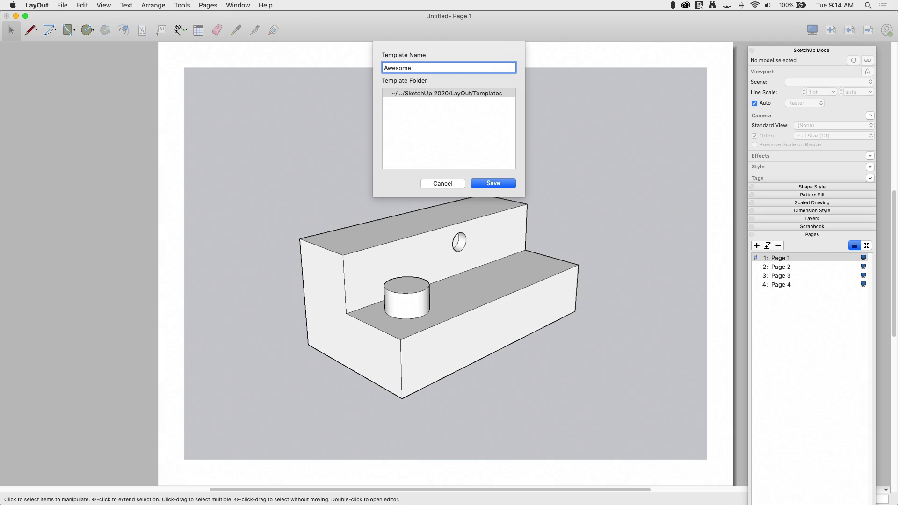
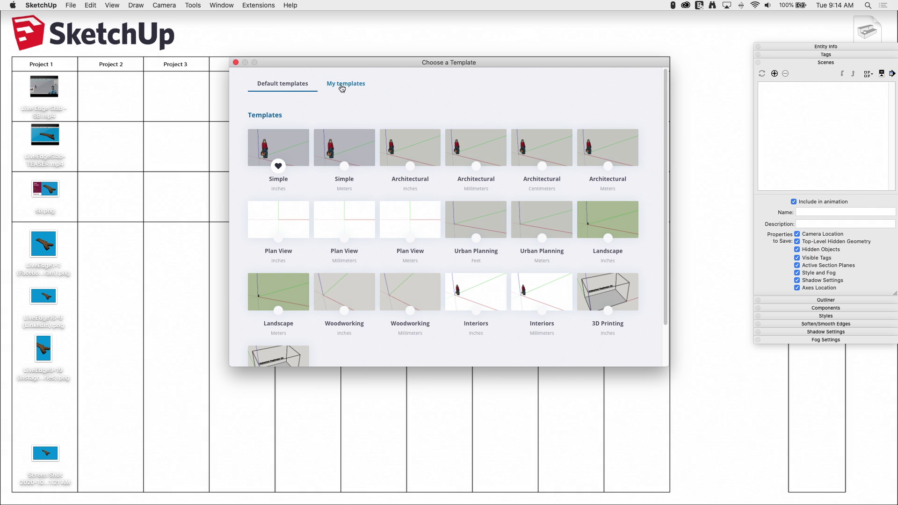
# Step: Start a SketchUp model from the first custom template and build a cylinder near the origin, about 2' 10" in radius and 7' 6" tall
pyautogui.click(342, 84)
pyautogui.click(277, 148)
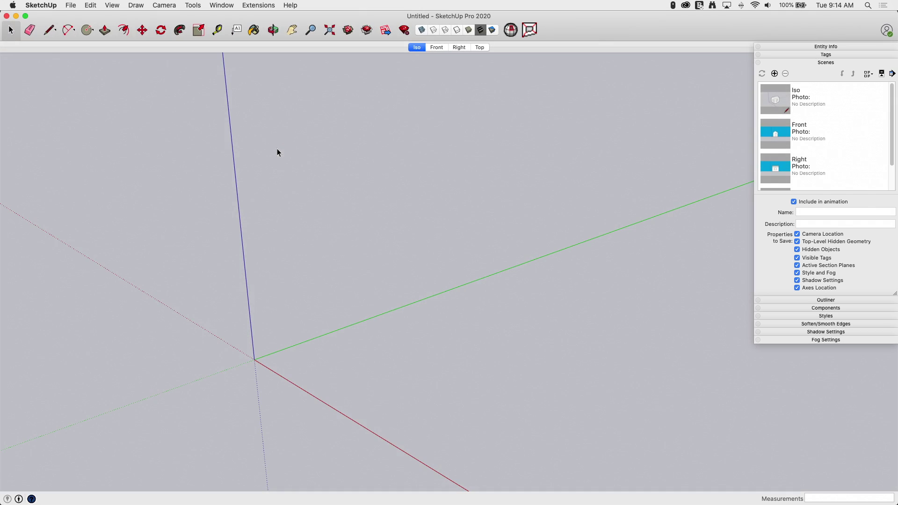
pyautogui.click(87, 31)
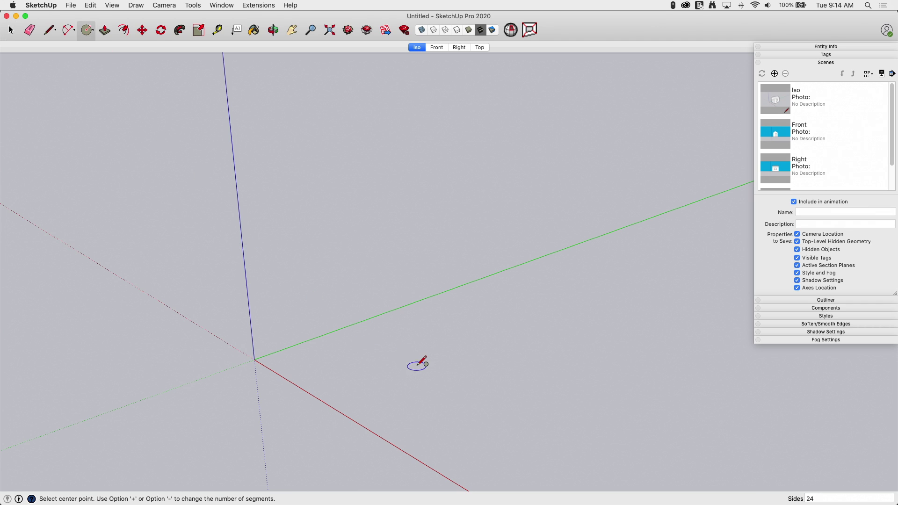
pyautogui.click(364, 352)
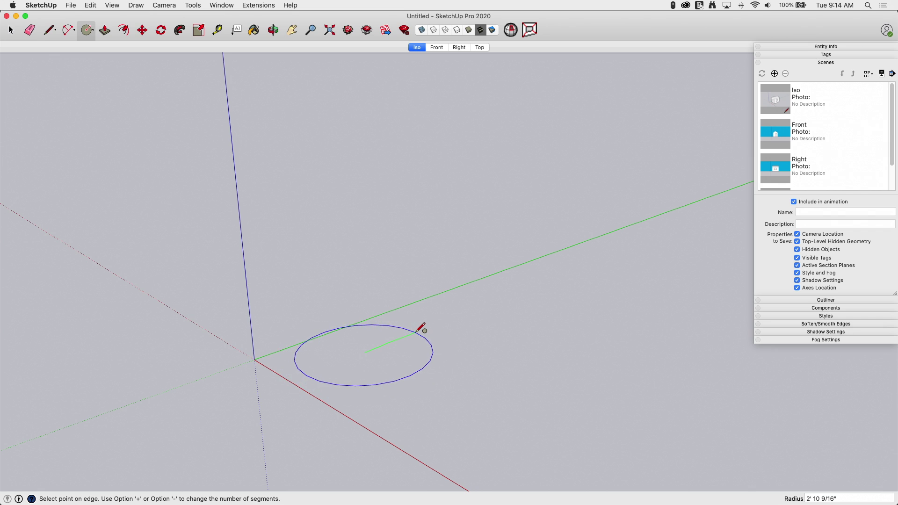
pyautogui.click(415, 333)
pyautogui.press('p')
pyautogui.moveTo(365, 344); pyautogui.dragTo(346, 179)
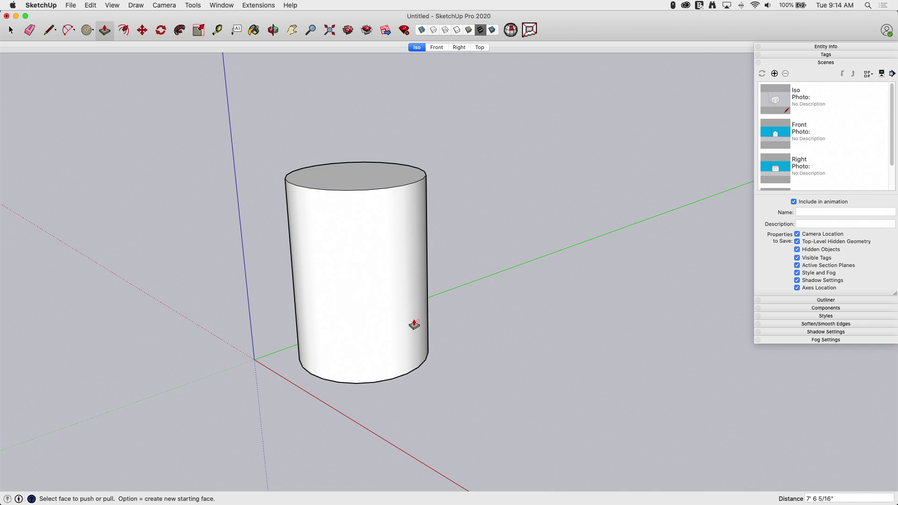
# Step: Model an upright rectangular block beside the cylinder, with a base about 1' 8" by 1' 2", shorter than the cylinder
pyautogui.moveTo(415, 323); pyautogui.dragTo(421, 363, button='middle')
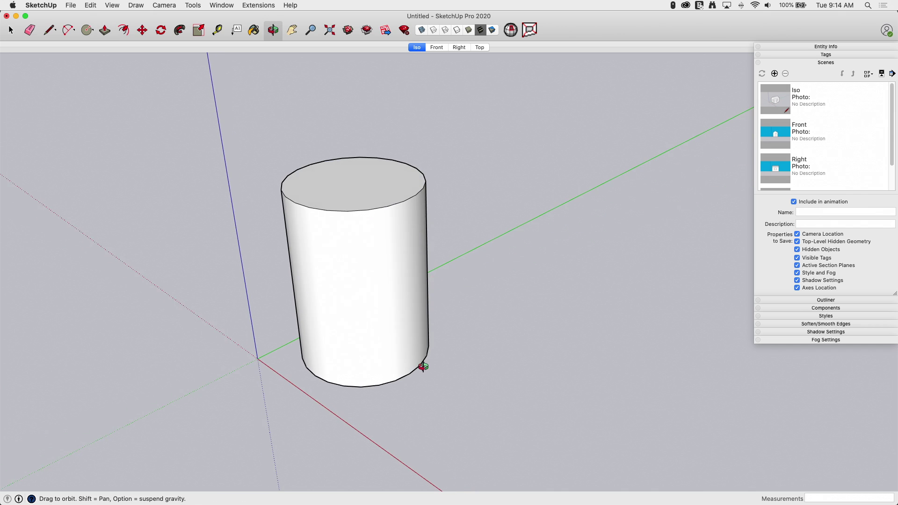
pyautogui.click(106, 33)
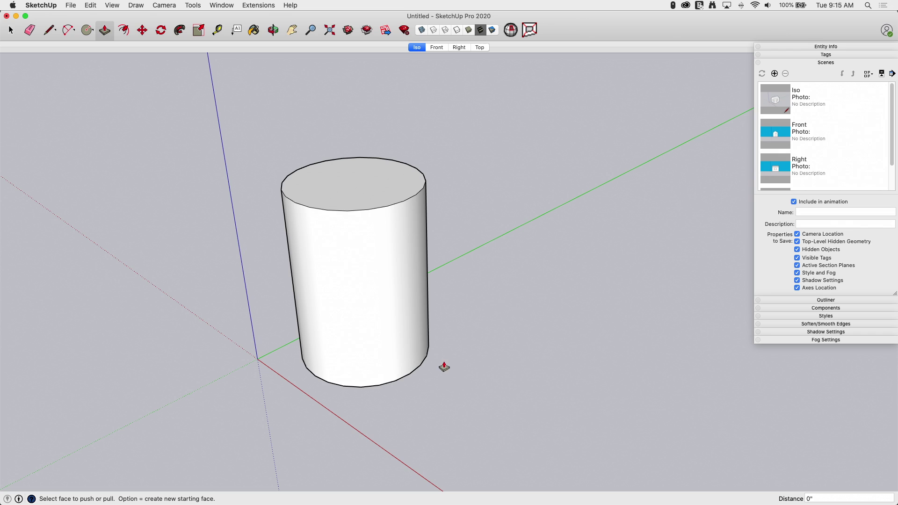
pyautogui.press('r')
pyautogui.click(414, 391)
pyautogui.click(467, 396)
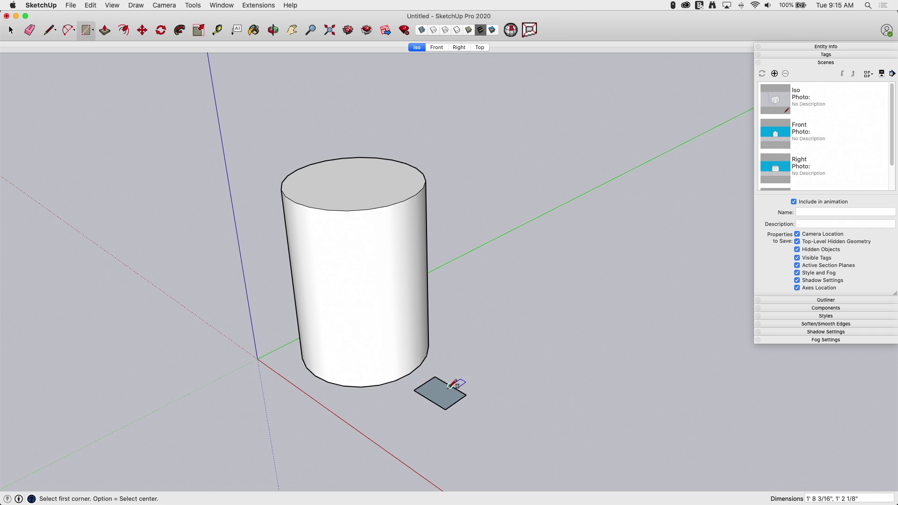
pyautogui.press('p')
pyautogui.moveTo(437, 392); pyautogui.dragTo(436, 282)
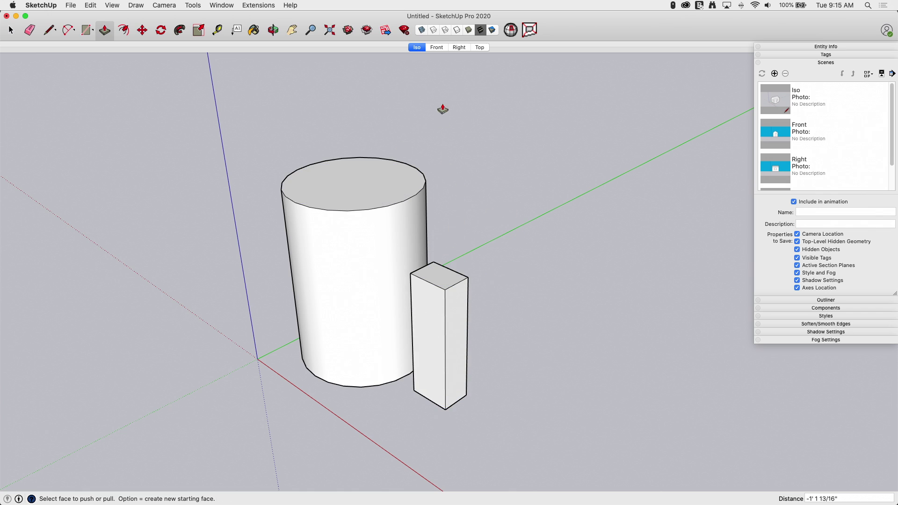
# Step: Check the cylinder and block in the Iso, Front, Right and Top scenes and return to the Iso scene
pyautogui.click(416, 47)
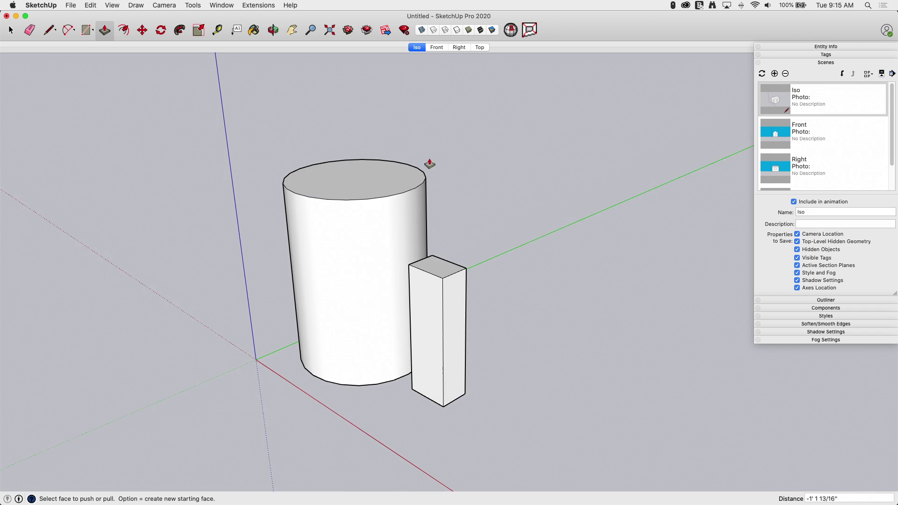
pyautogui.click(437, 48)
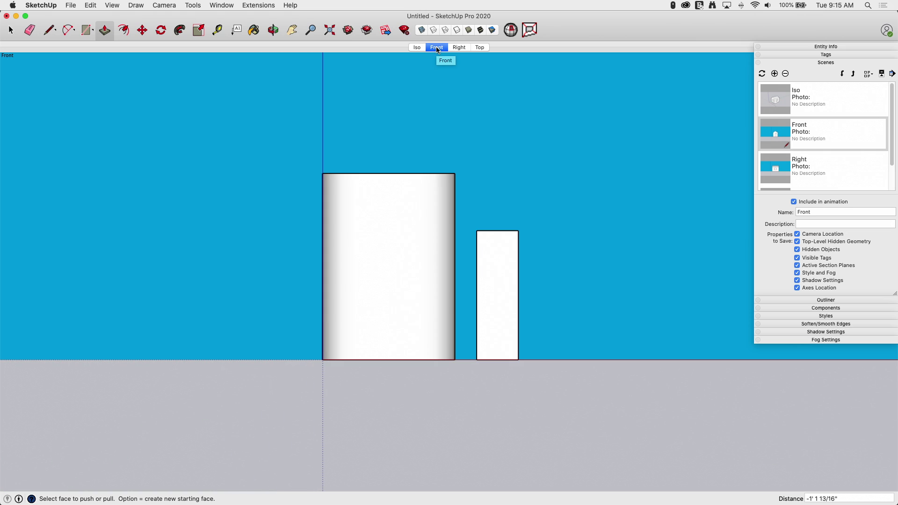
pyautogui.click(459, 48)
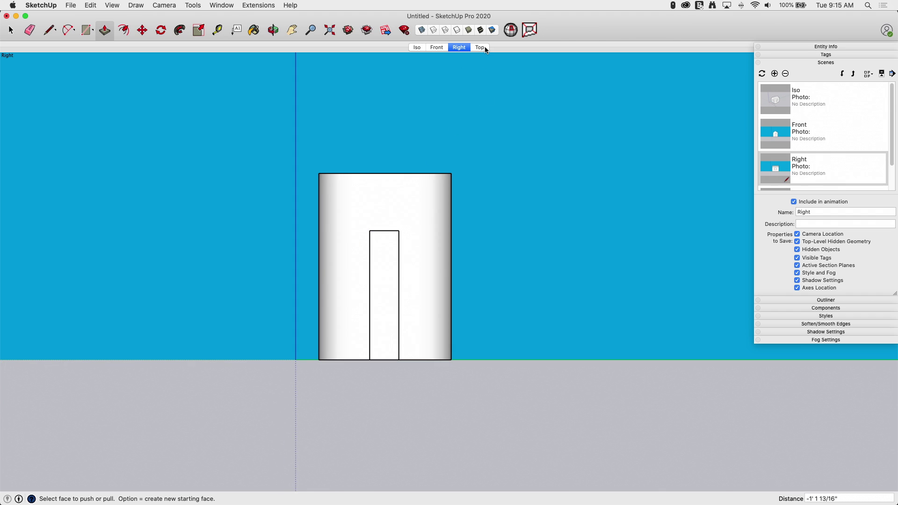
pyautogui.click(482, 48)
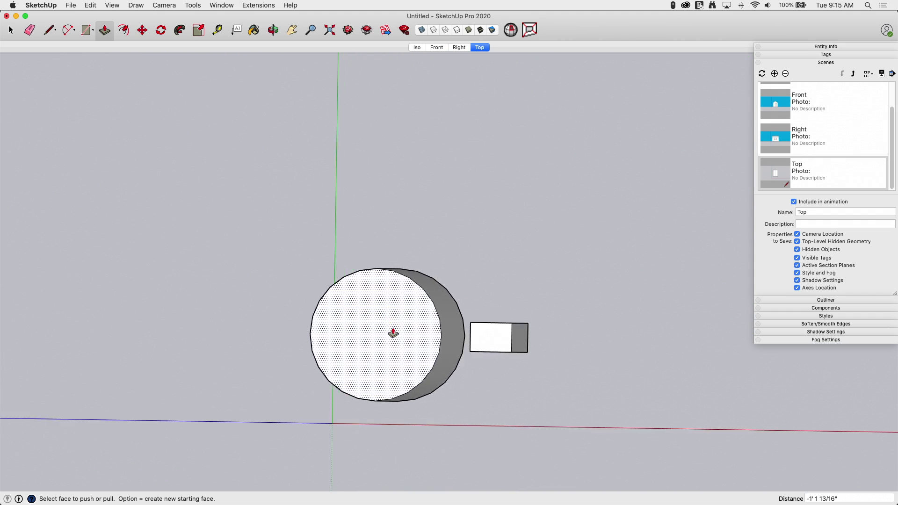
pyautogui.click(415, 47)
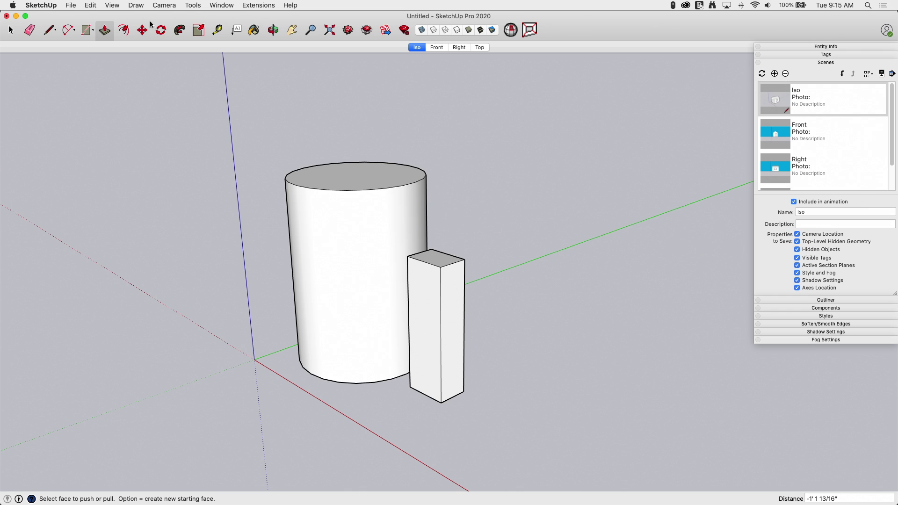
# Step: Save the model on the Desktop as New Example
pyautogui.click(71, 6)
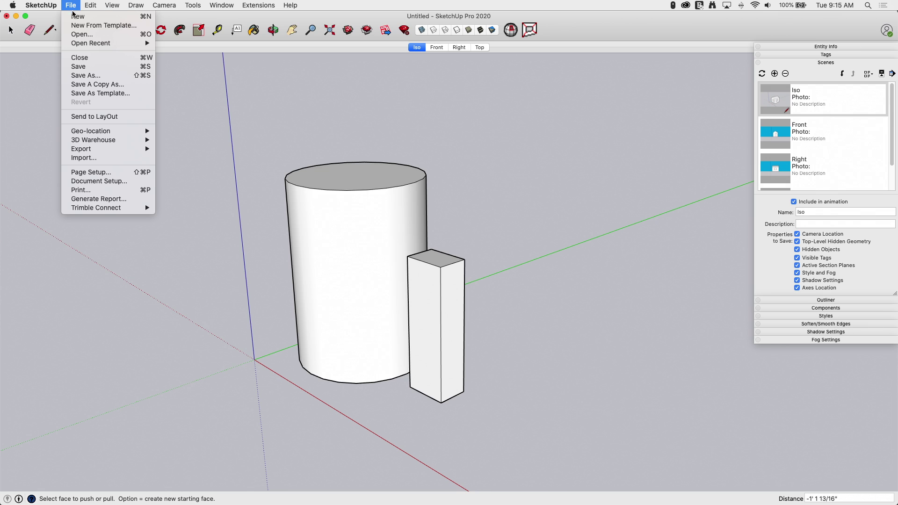
pyautogui.click(86, 75)
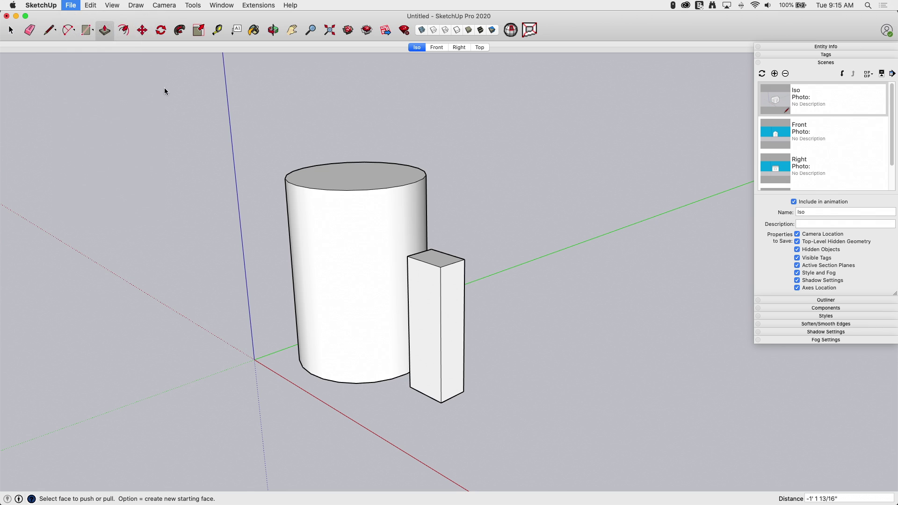
pyautogui.click(273, 128)
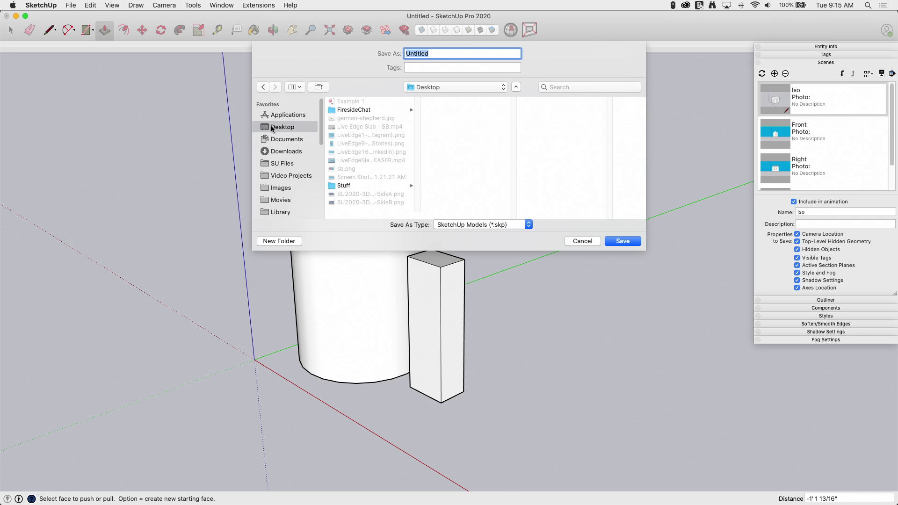
pyautogui.write('New Example')
pyautogui.click(627, 242)
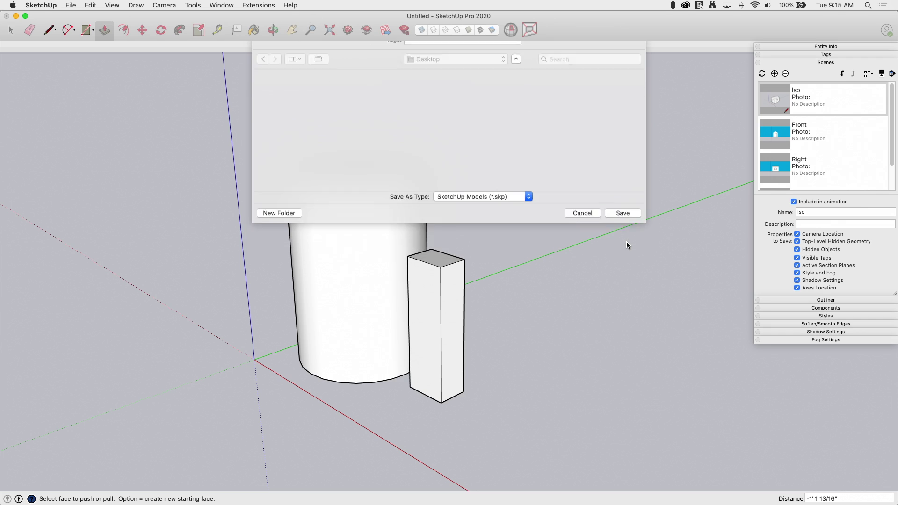
# Step: Send the model to LayOut and create the document from Awesome LayOut Template
pyautogui.click(72, 6)
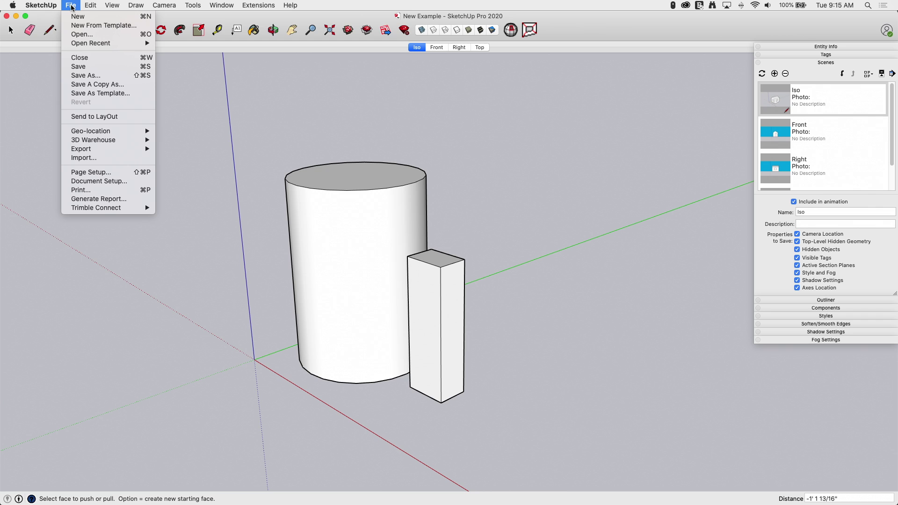
pyautogui.click(99, 117)
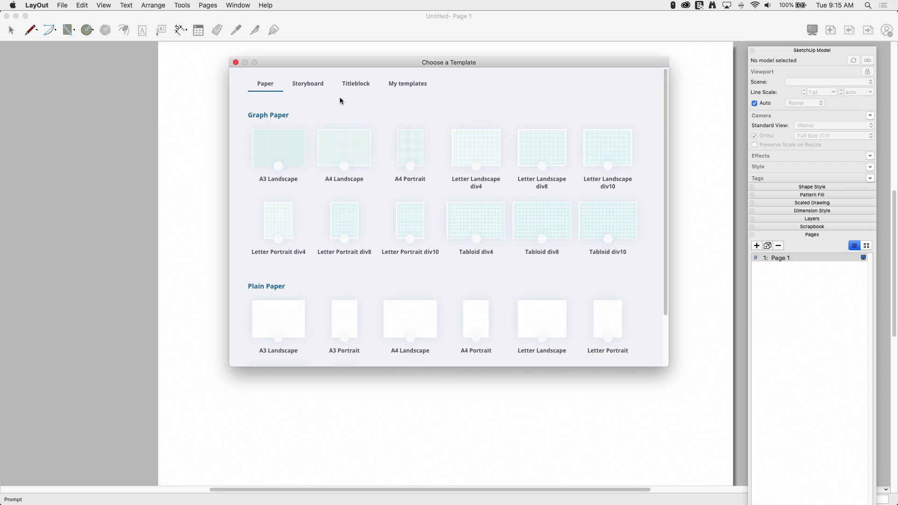
pyautogui.click(403, 88)
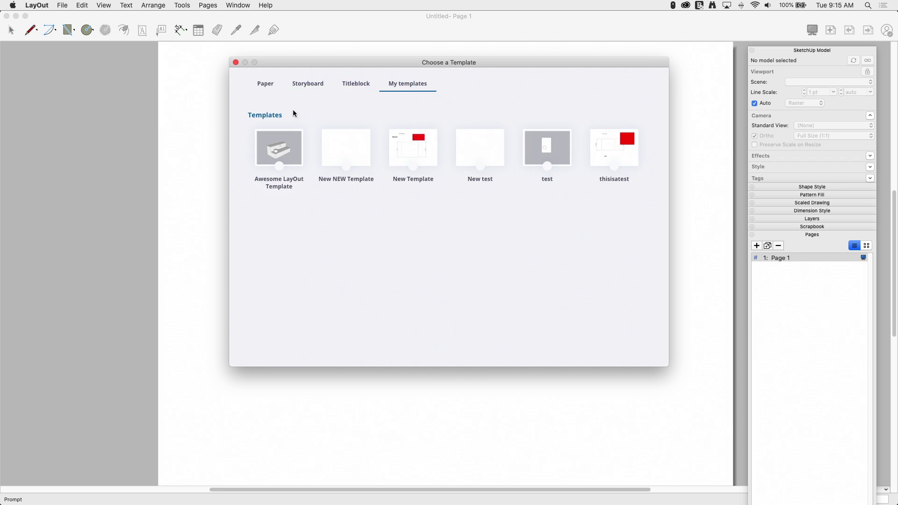
pyautogui.doubleClick(276, 152)
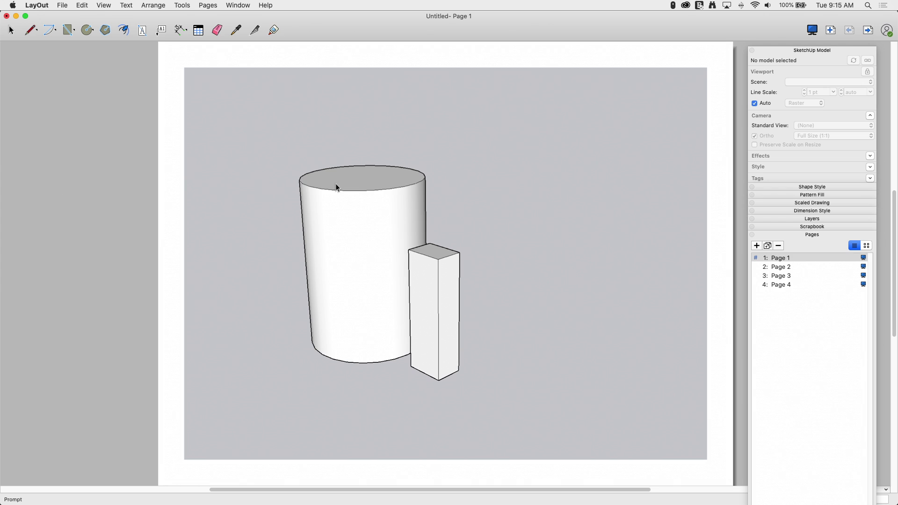
# Step: Examine how the new model appears on Pages 1 to 4 and select the model viewport on Page 1
pyautogui.click(794, 267)
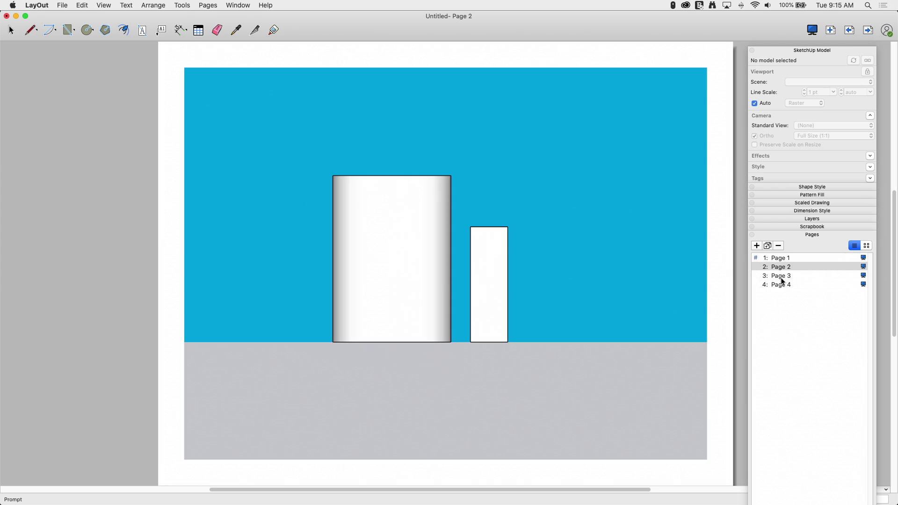
pyautogui.click(781, 277)
pyautogui.click(779, 285)
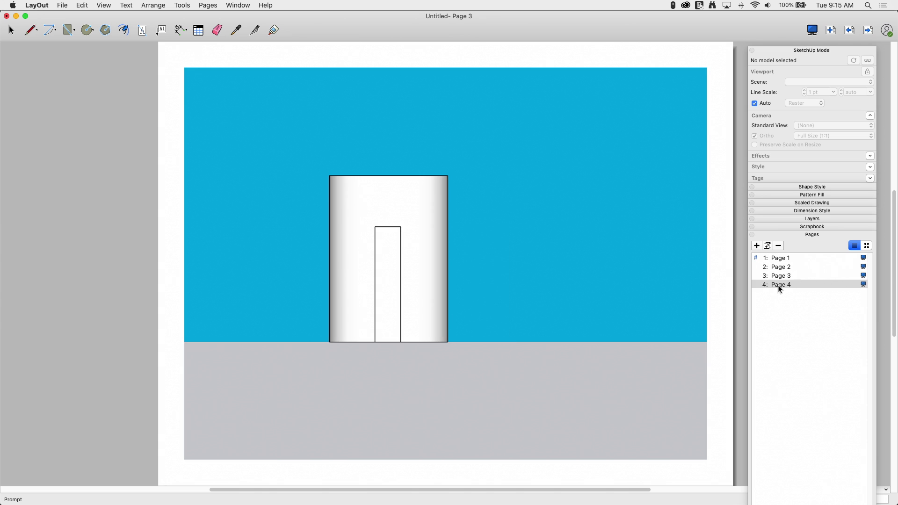
pyautogui.click(775, 260)
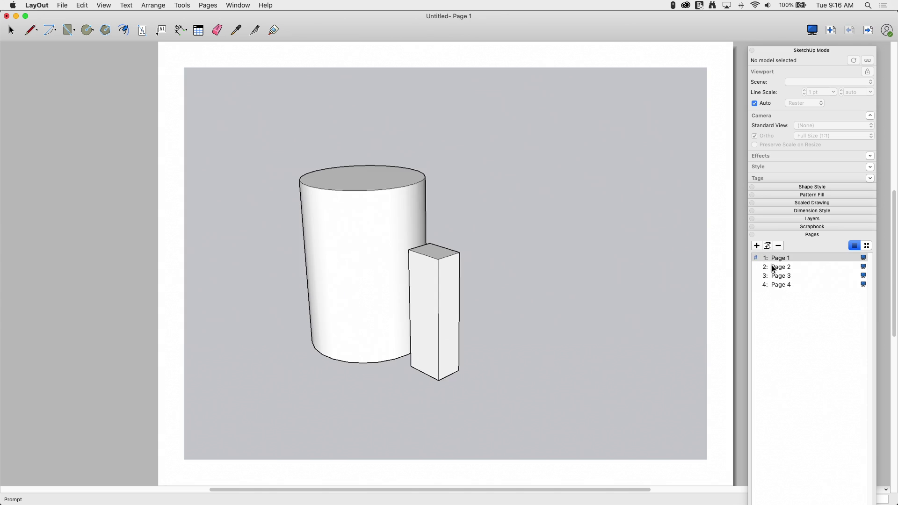
pyautogui.click(774, 269)
pyautogui.click(778, 276)
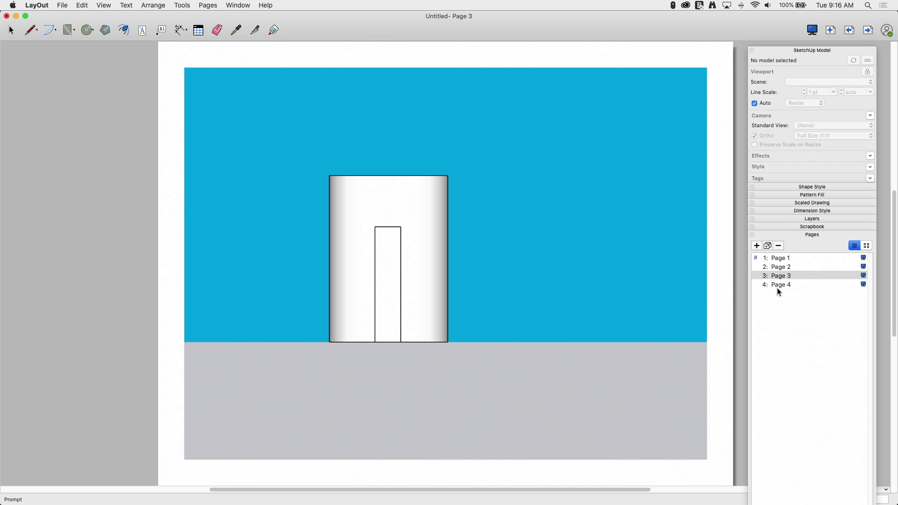
pyautogui.click(777, 286)
pyautogui.click(774, 260)
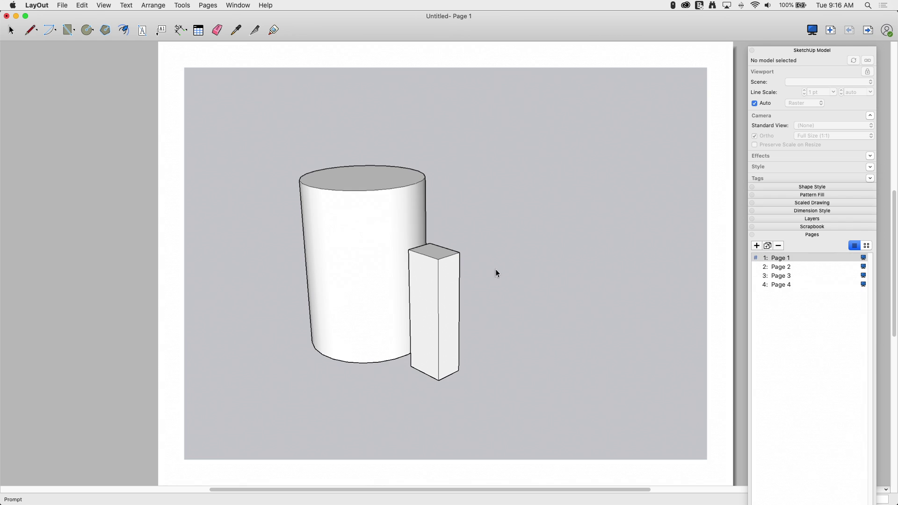
pyautogui.click(420, 175)
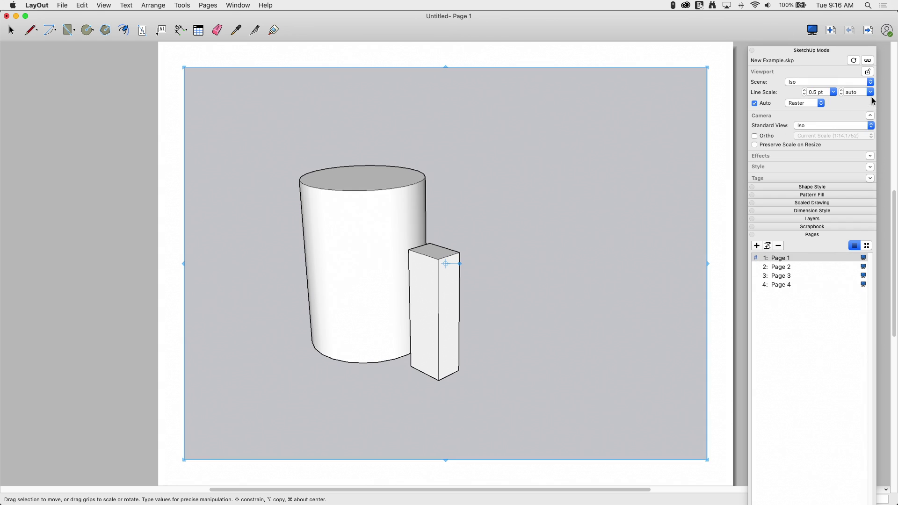